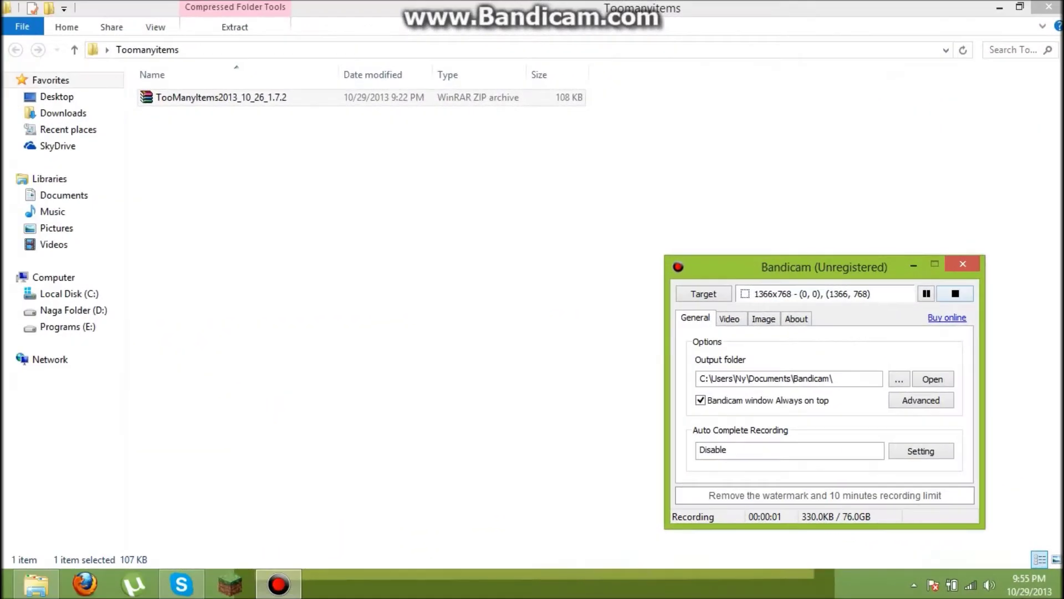
Open the TooManyItems2013_10_26_1.7.2 ZIP archive in WinRAR
click(769, 271)
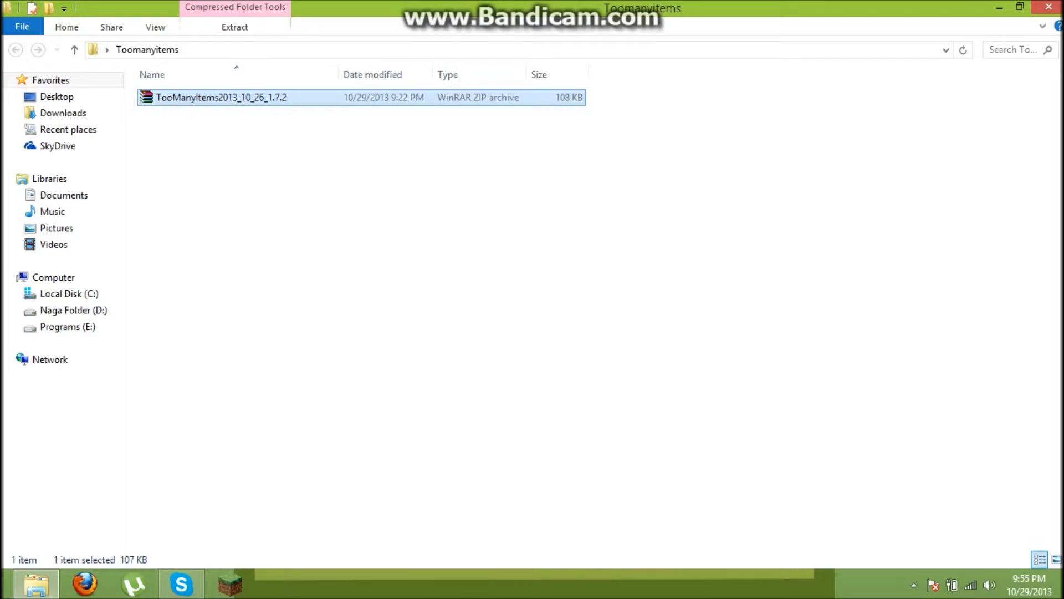
key(Return)
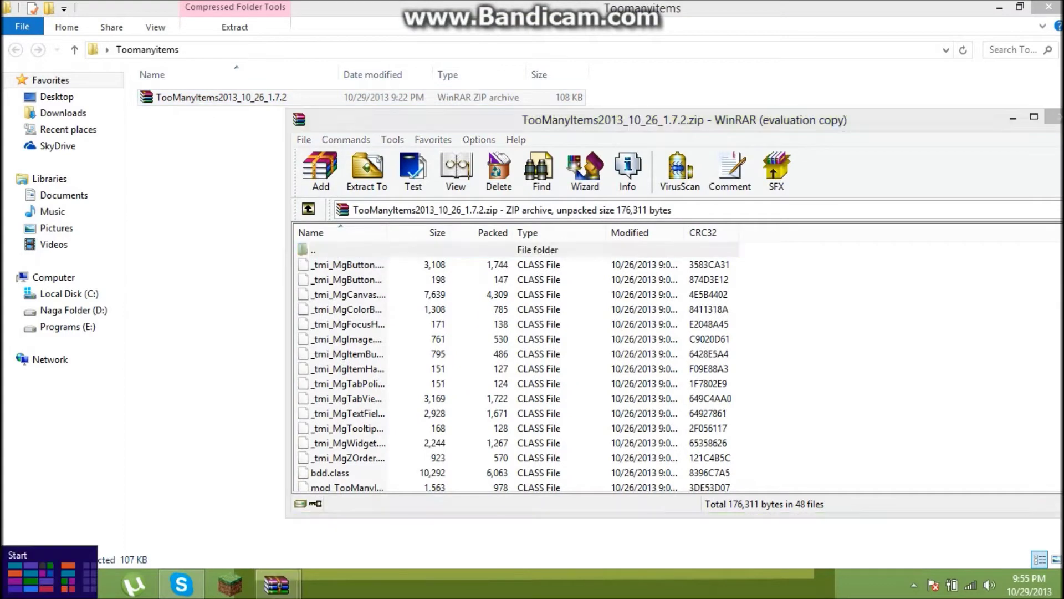
Open %appdata% through the Run dialog and browse into the versions folder inside .minecraft
right_click(6, 593)
click(22, 556)
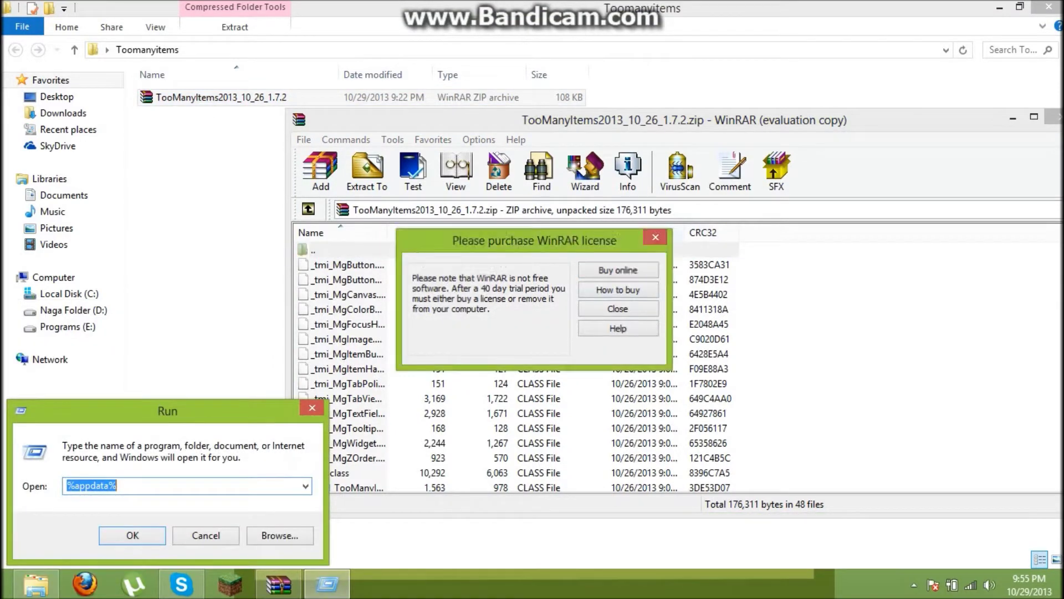
key(Return)
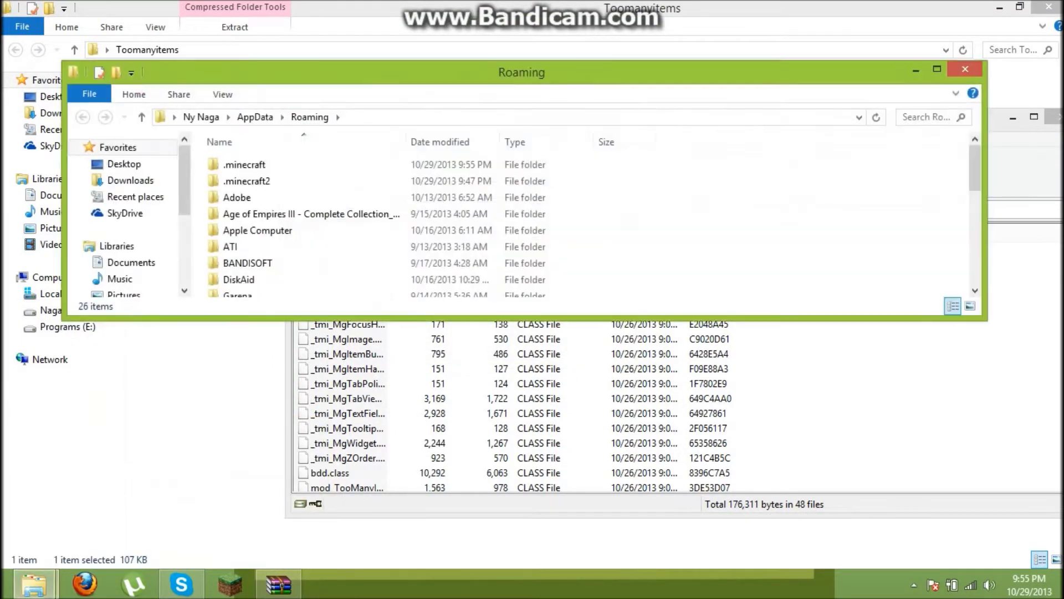
double_click(244, 164)
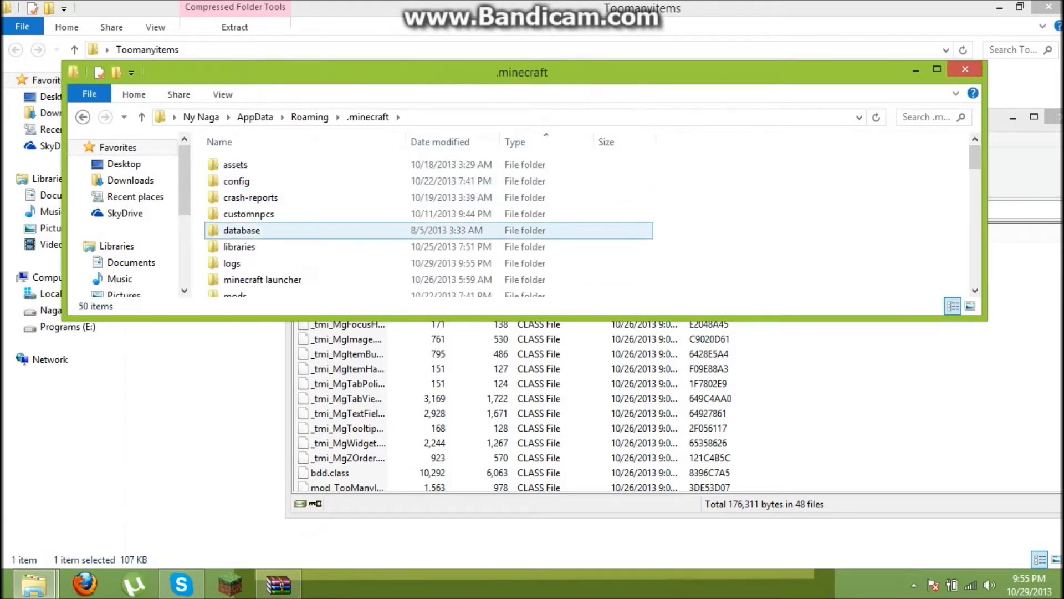
scroll(429, 239, down, 2)
scroll(278, 289, down, 1)
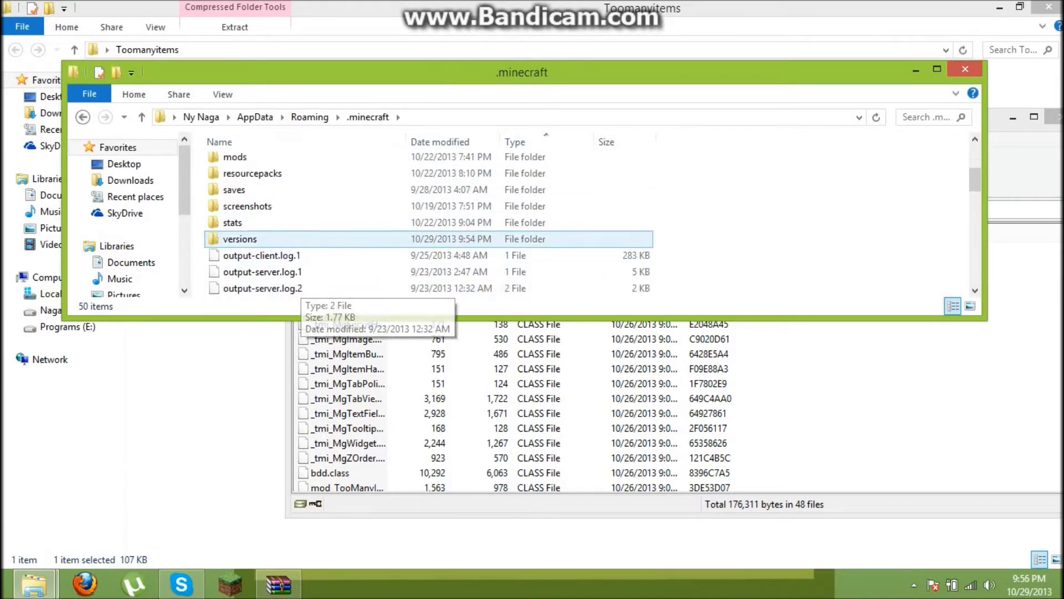
double_click(277, 239)
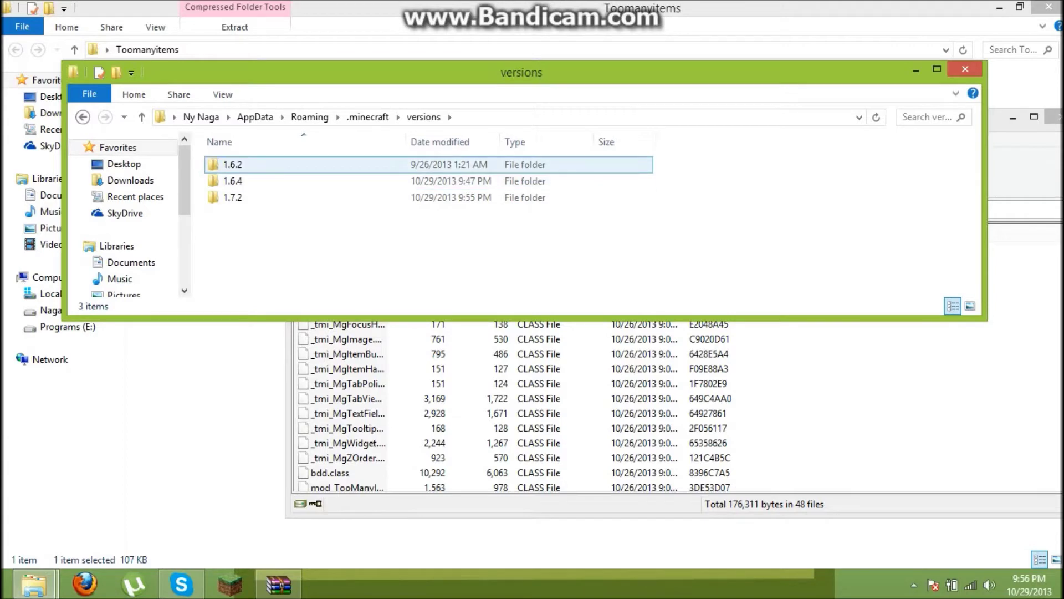
Duplicate the 1.7.2 folder within versions and rename the copy as toomanyitems
right_click(267, 194)
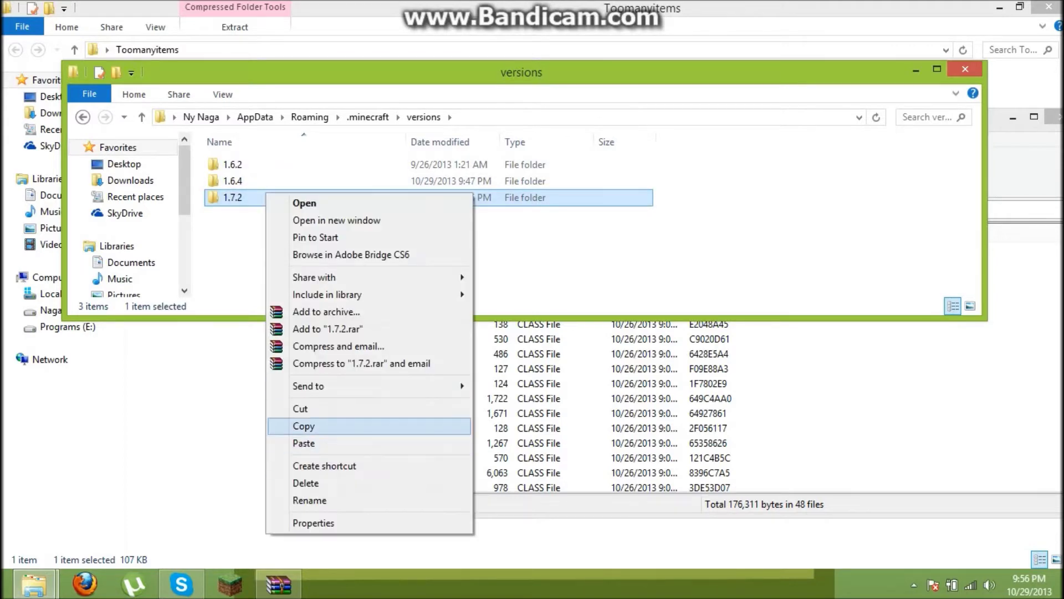
click(303, 425)
right_click(344, 263)
click(382, 389)
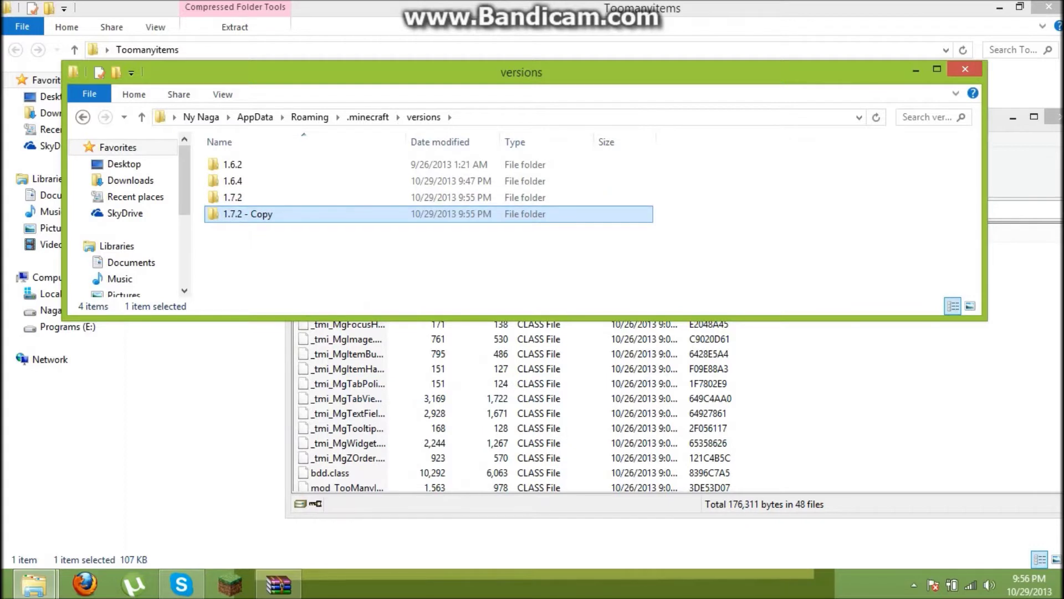
right_click(233, 217)
click(312, 526)
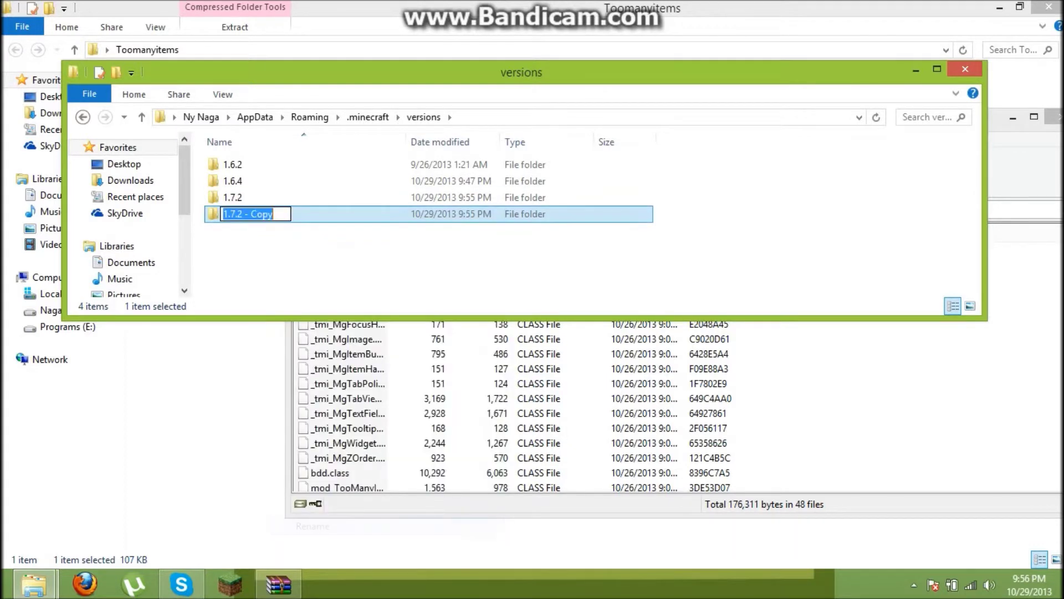
text(toom)
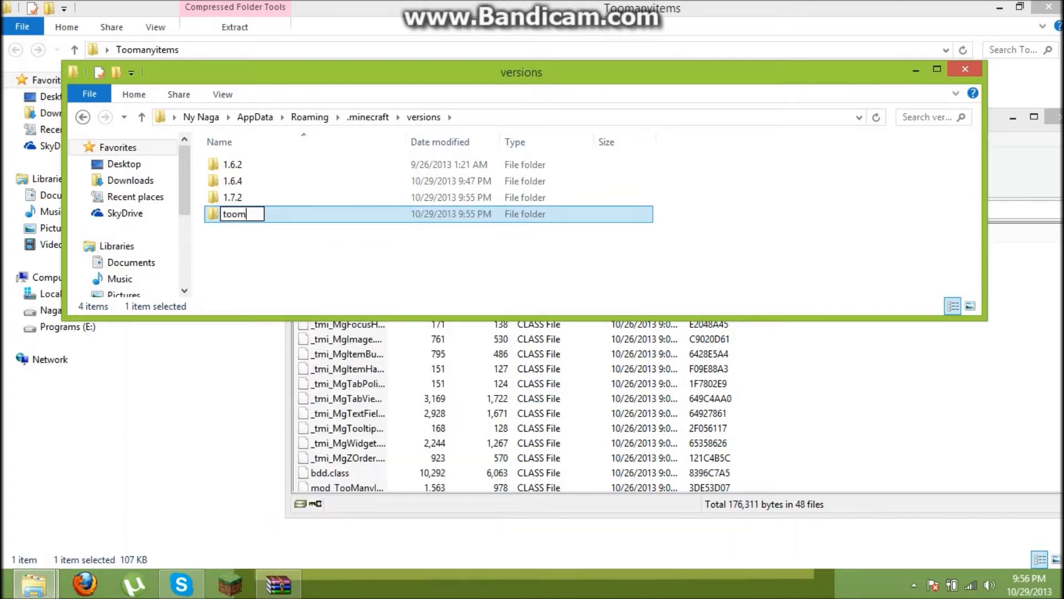
text(anyitems)
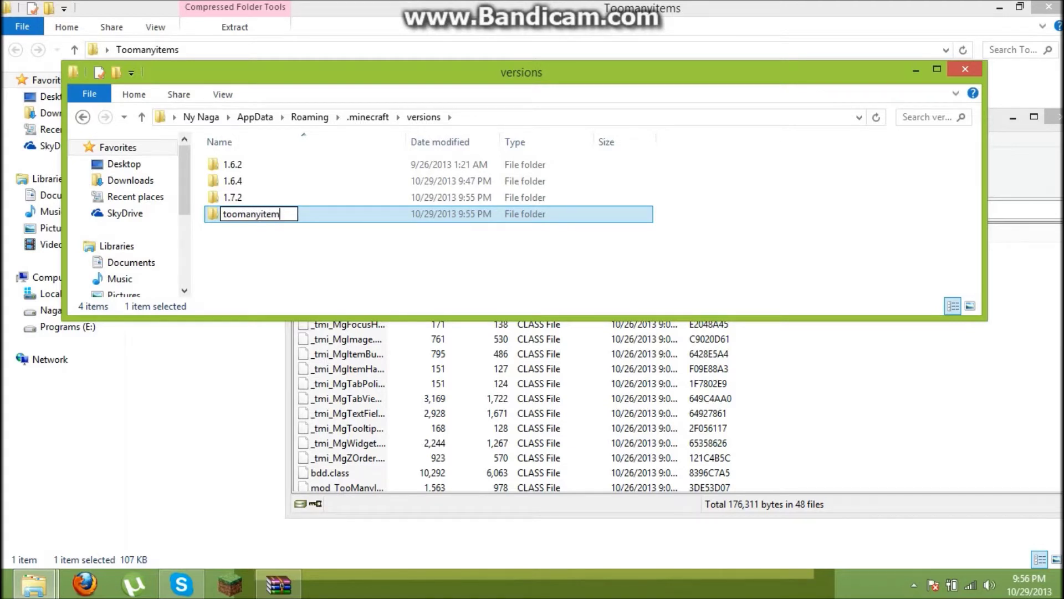
key(Return)
Open the toomanyitems folder and rename its 1.7.2 executable jar file as toomanyitems
key(Return)
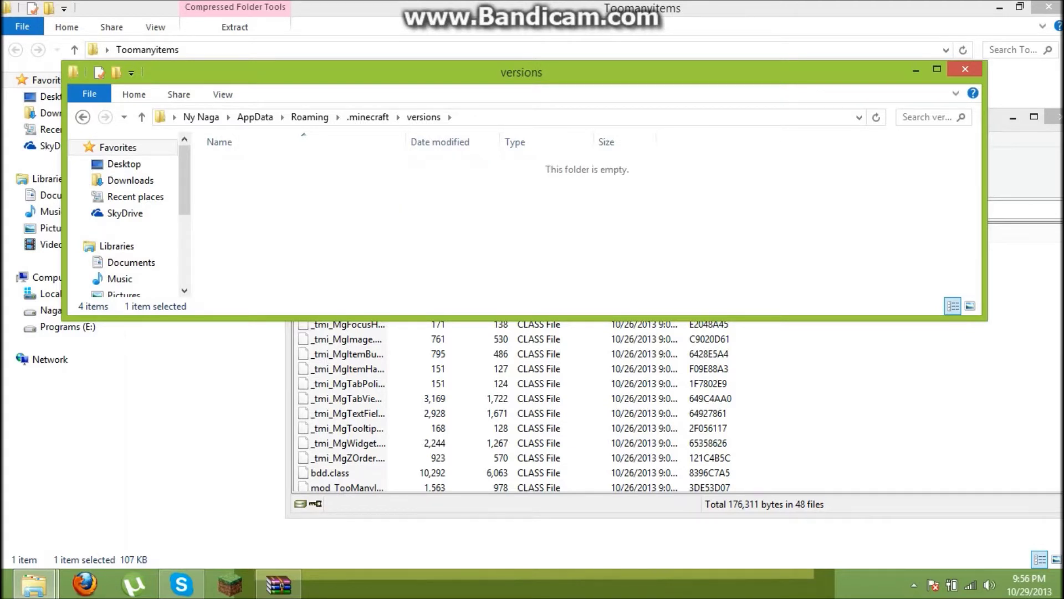
right_click(370, 166)
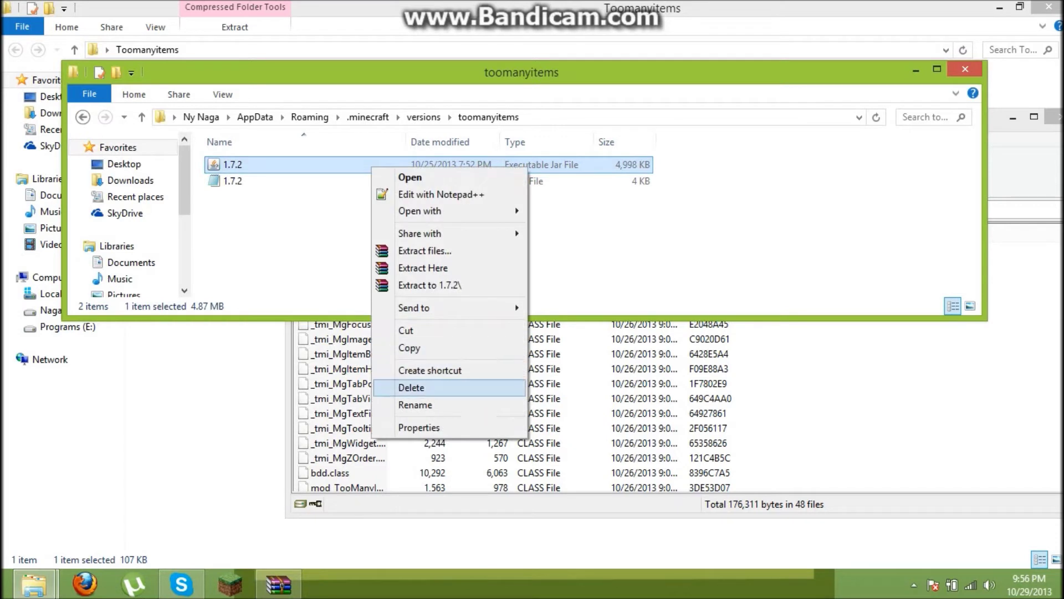
click(393, 407)
text(roo)
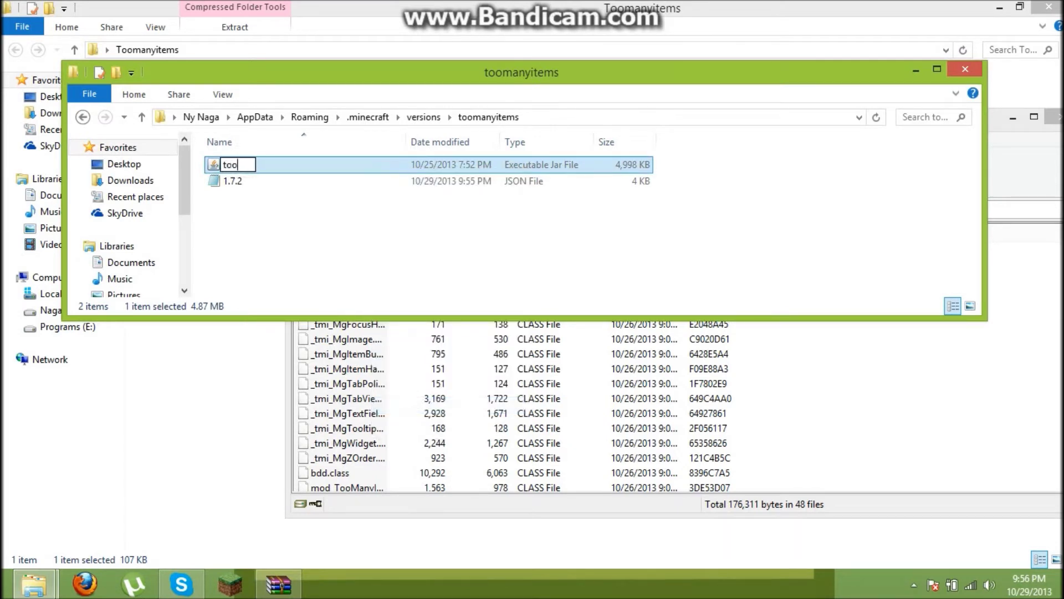
text(manyitems)
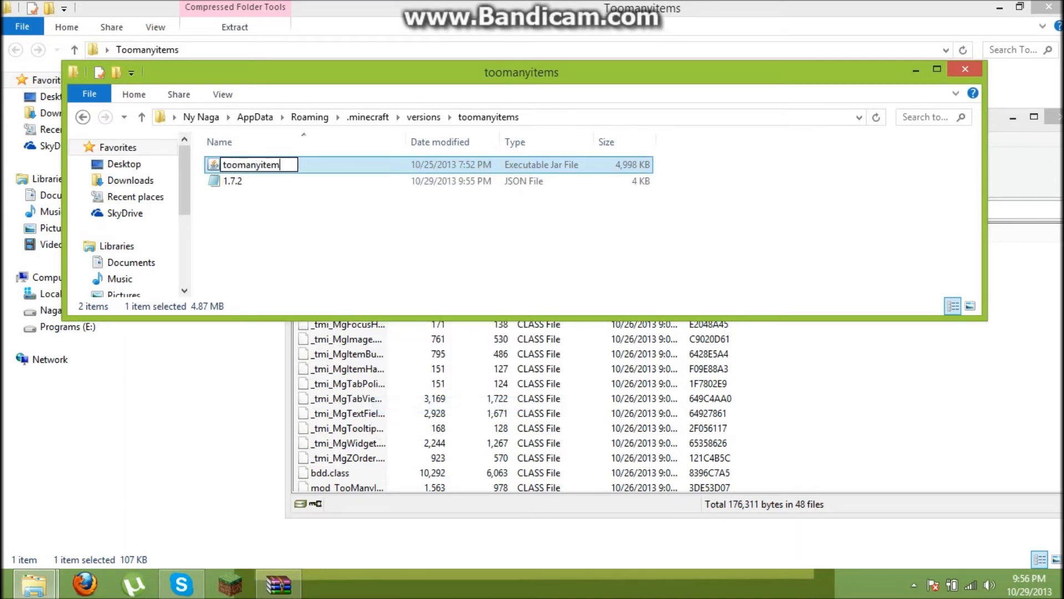
key(Return)
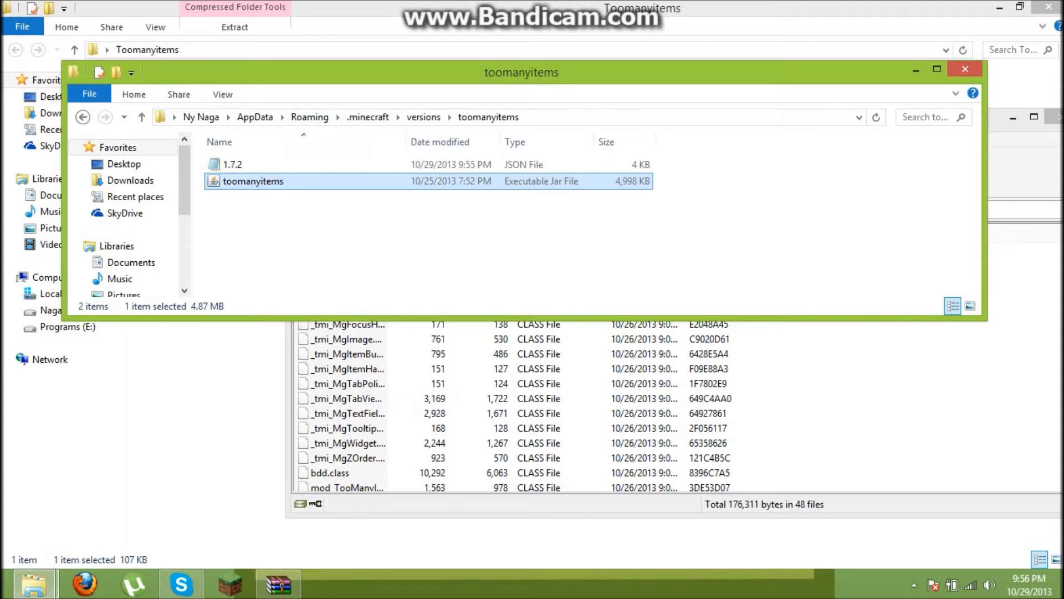
Rename the 1.7.2 JSON file in the toomanyitems folder as toomanyitems
right_click(287, 164)
click(332, 438)
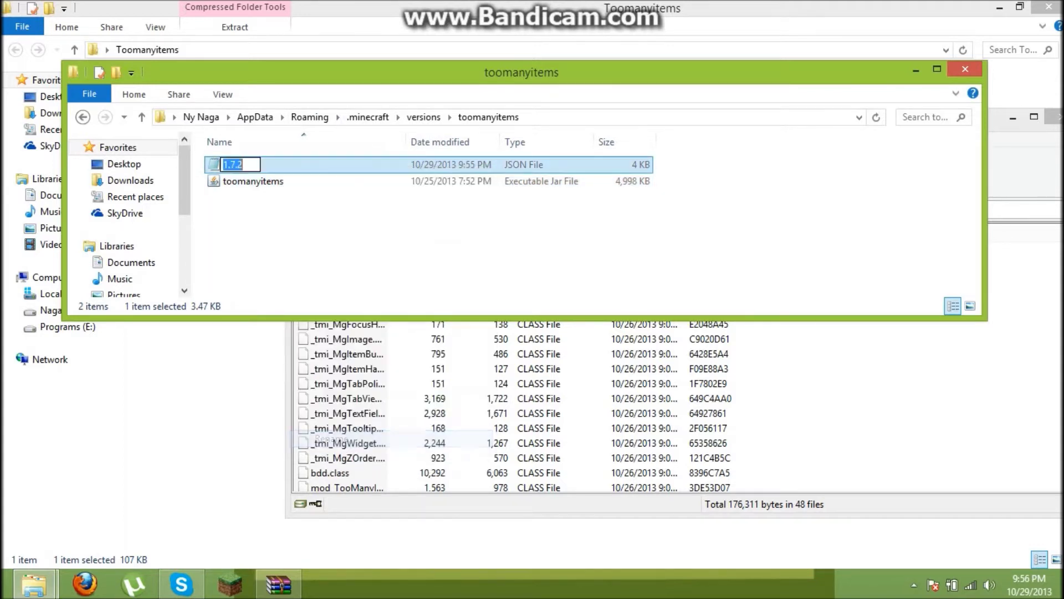
text(toomanyitems)
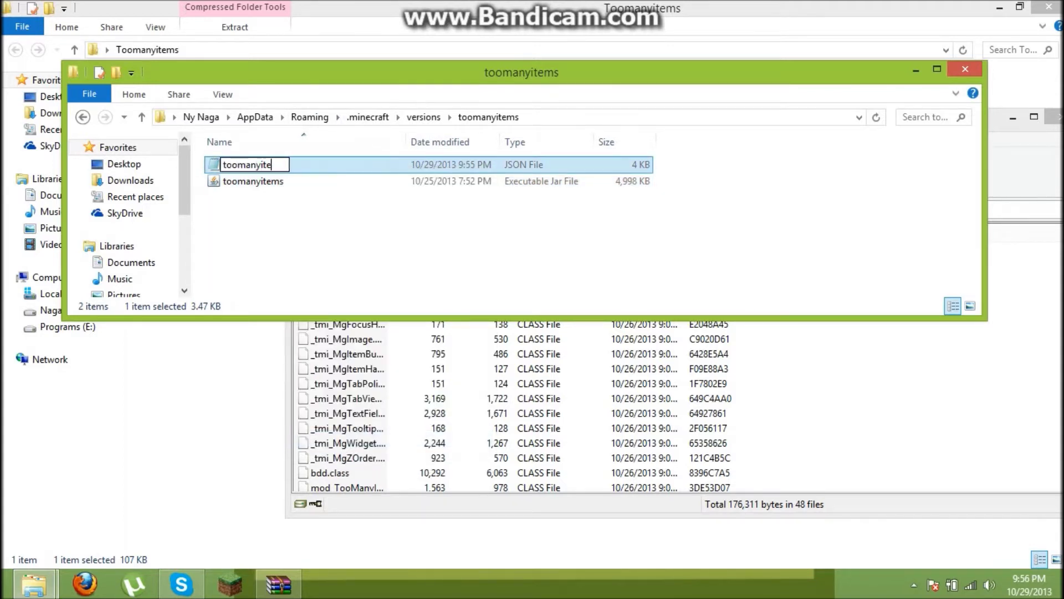
key(Return)
Open the toomanyitems JSON file in Notepad, set its "id" value to "toomanyitems", and close it with the change saved
key(Return)
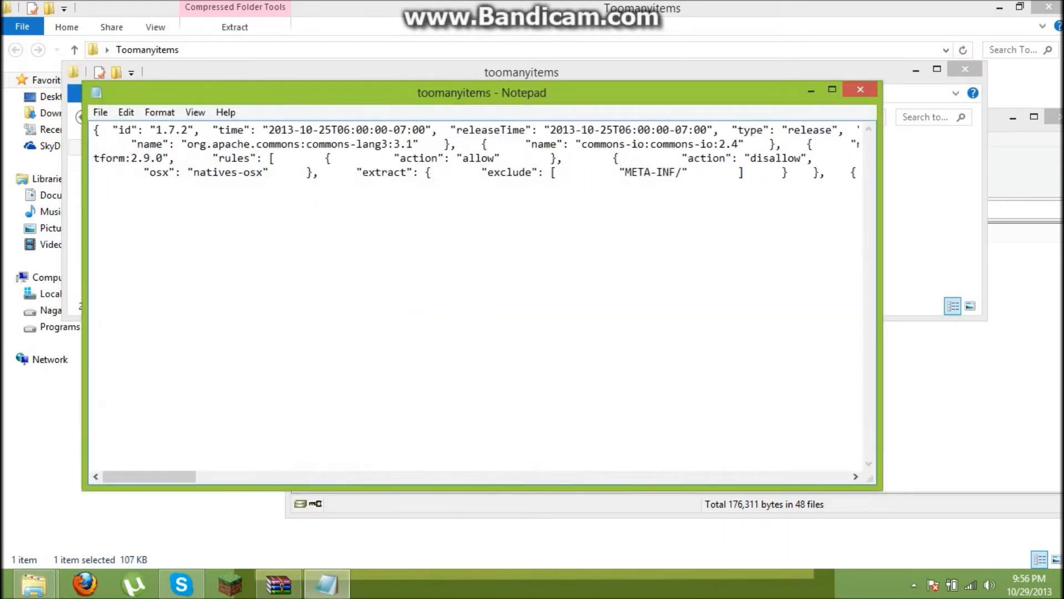
drag(188, 130, 156, 130)
text(toomanyit)
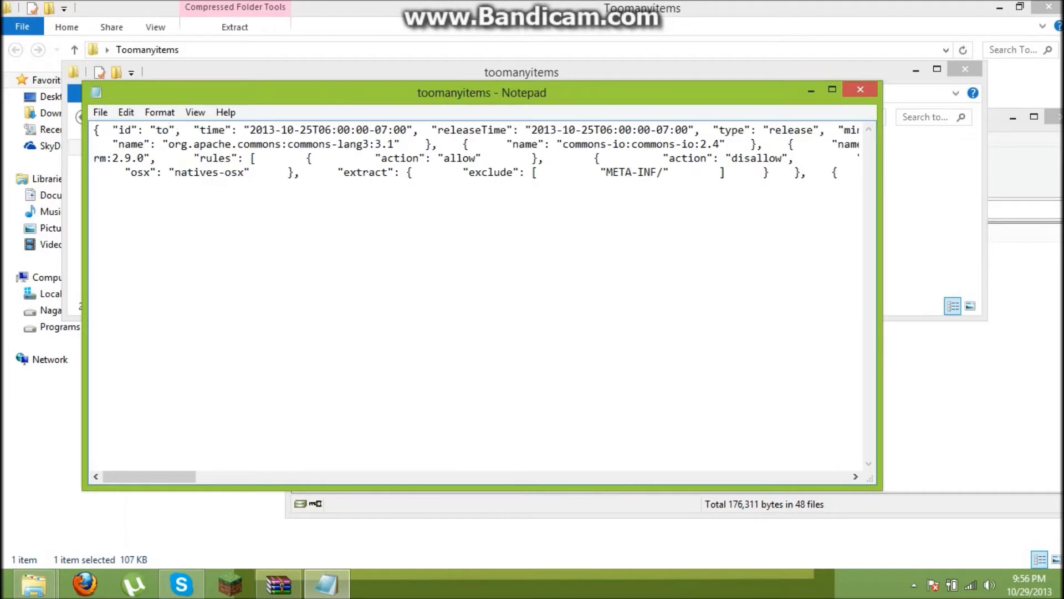
text(ems)
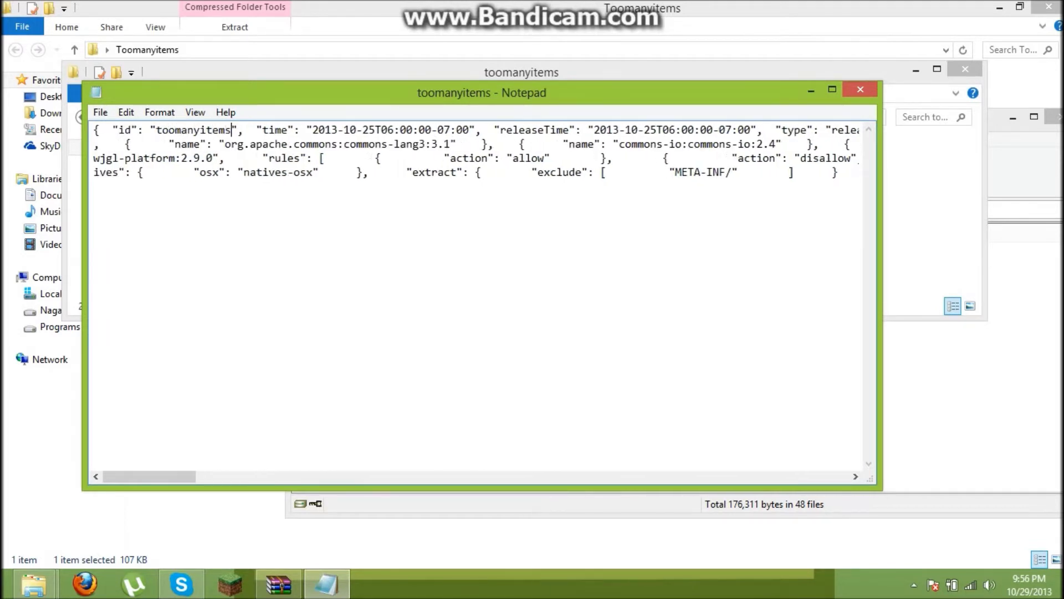
click(860, 89)
click(499, 300)
key(Return)
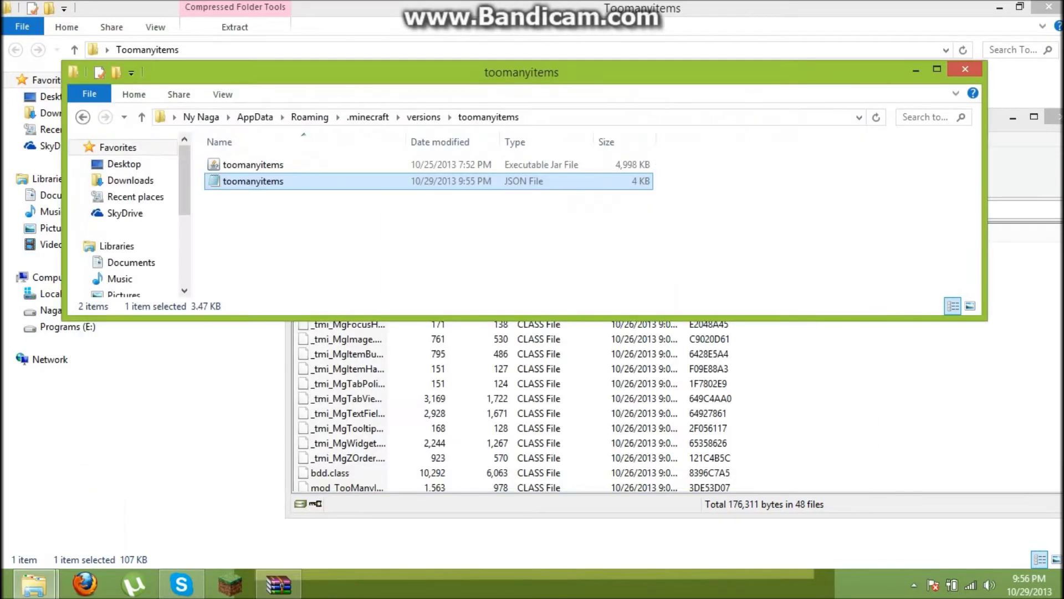
Open the toomanyitems jar file with WinRAR archiver and delete its META-INF folder
click(463, 165)
right_click(463, 166)
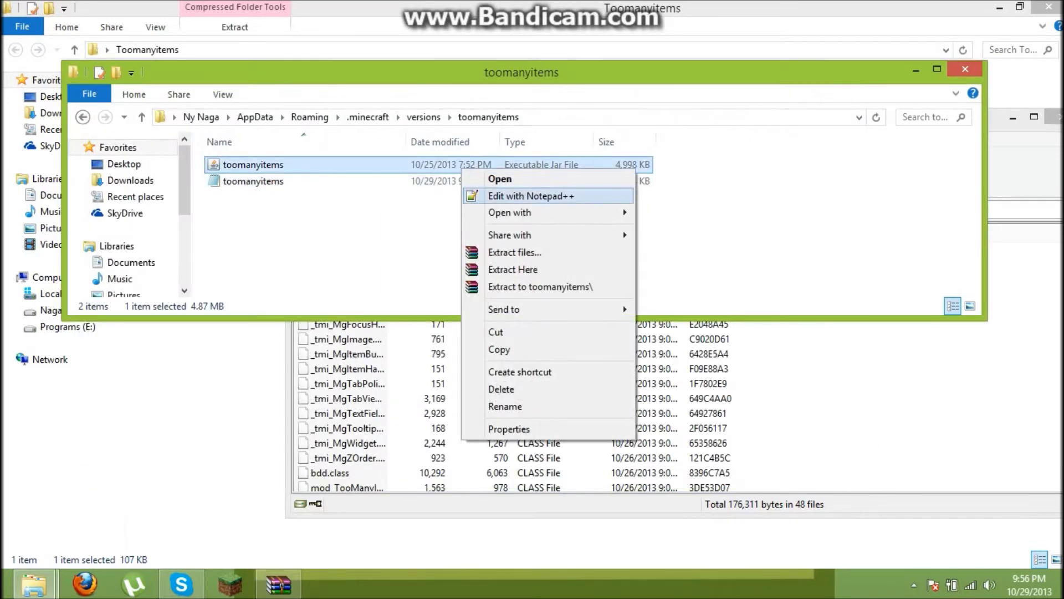
mouse_move(610, 213)
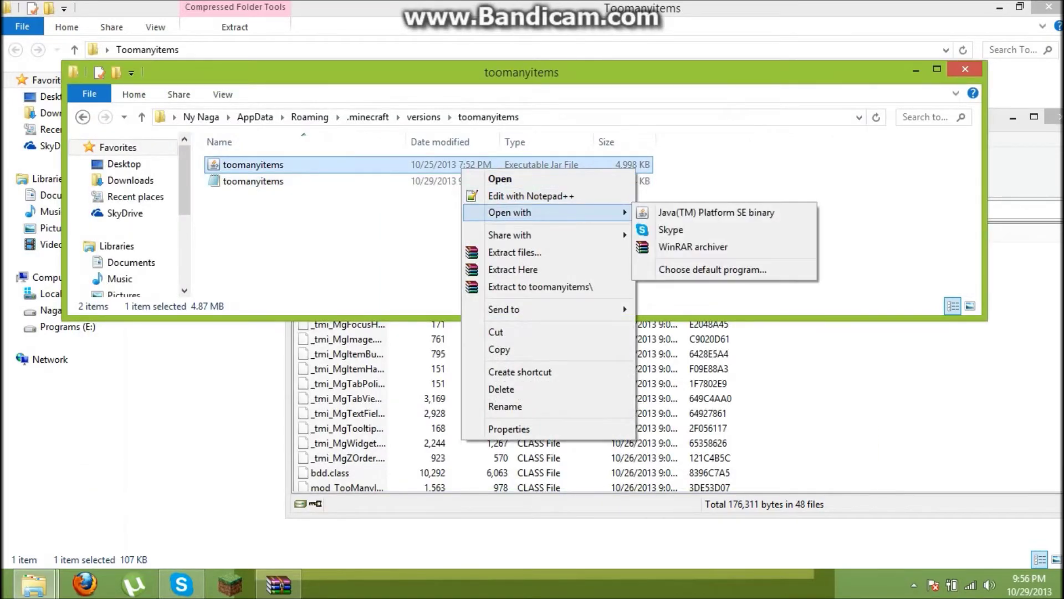
click(687, 247)
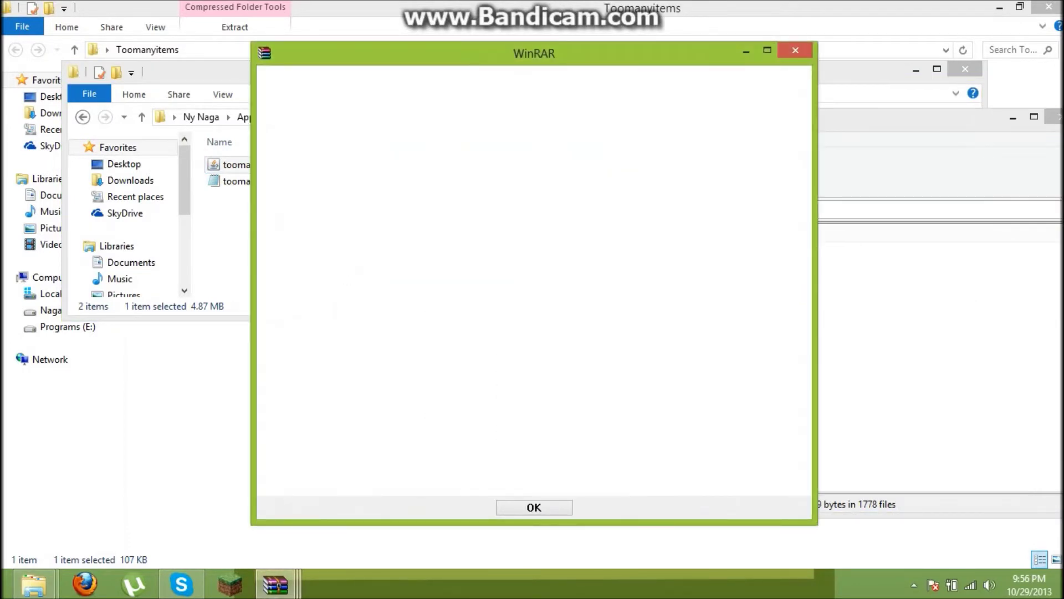
key(Return)
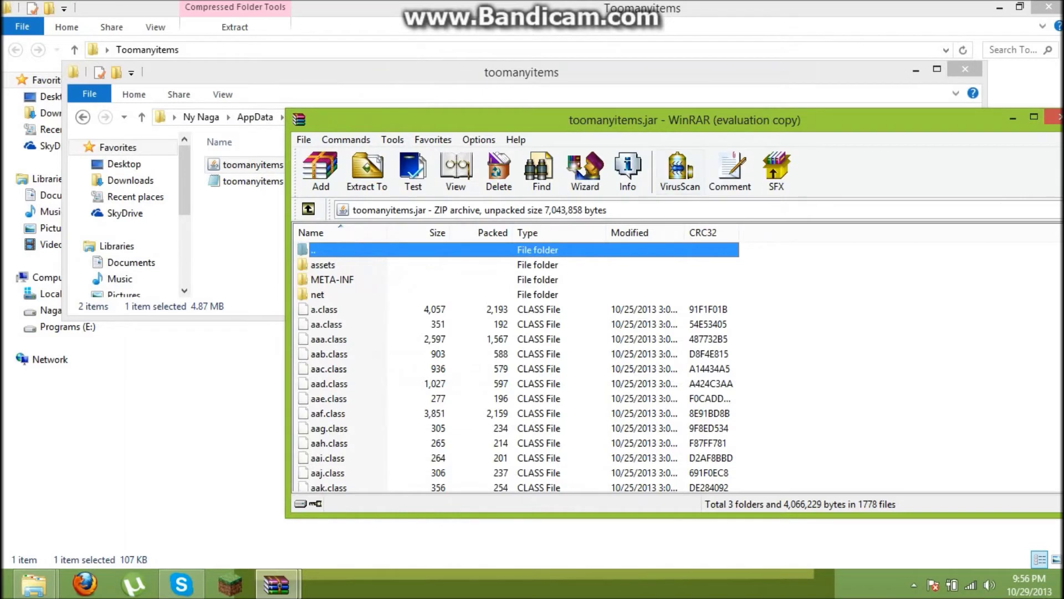
click(332, 279)
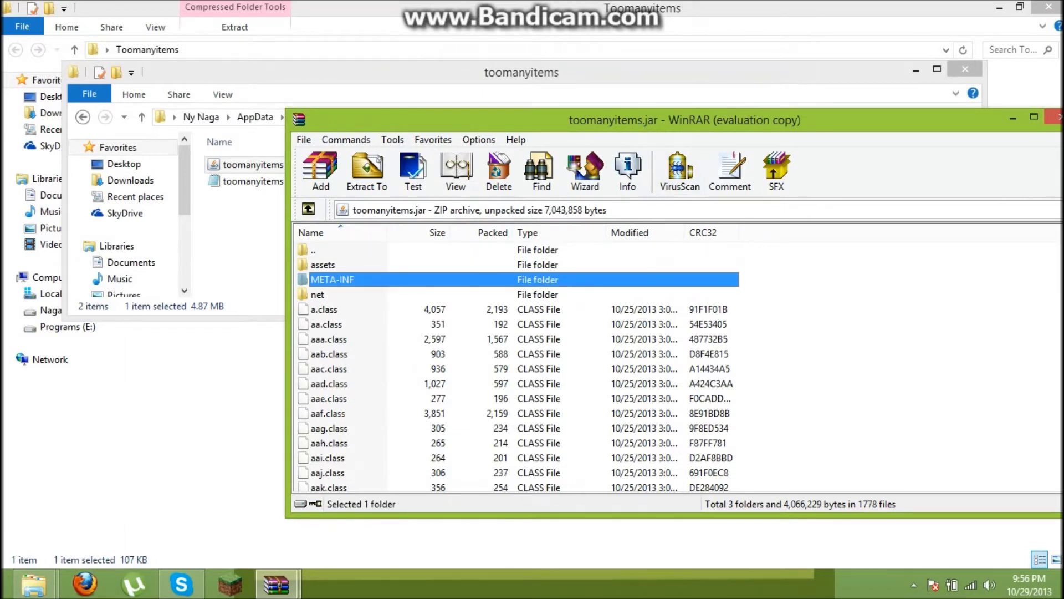
key(Delete)
key(Return)
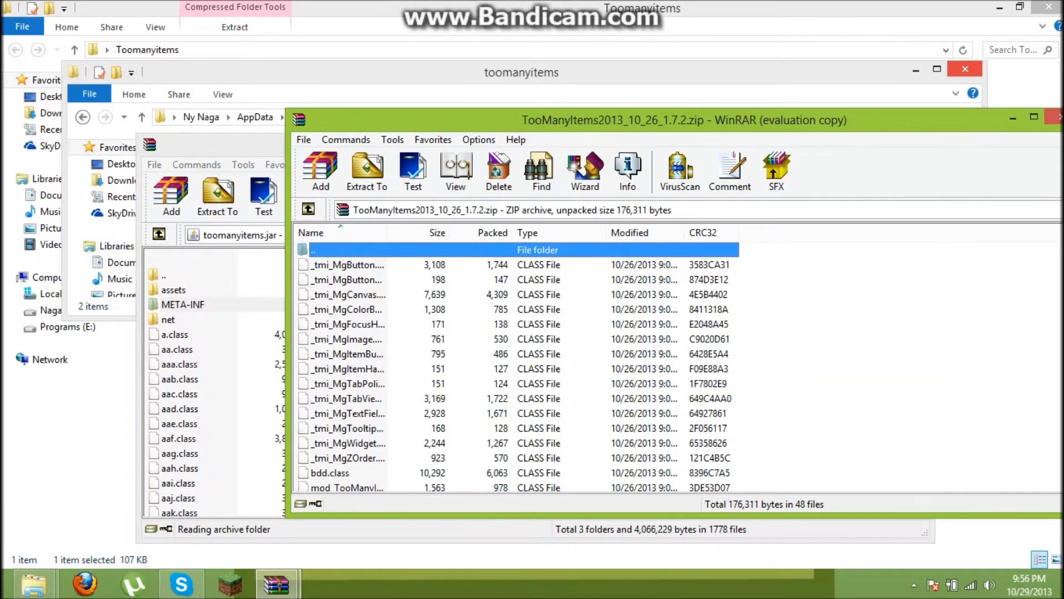
Close the toomanyitems folder window and copy all files from the TooManyItems ZIP archive into toomanyitems.jar
click(964, 69)
key(alt+F4)
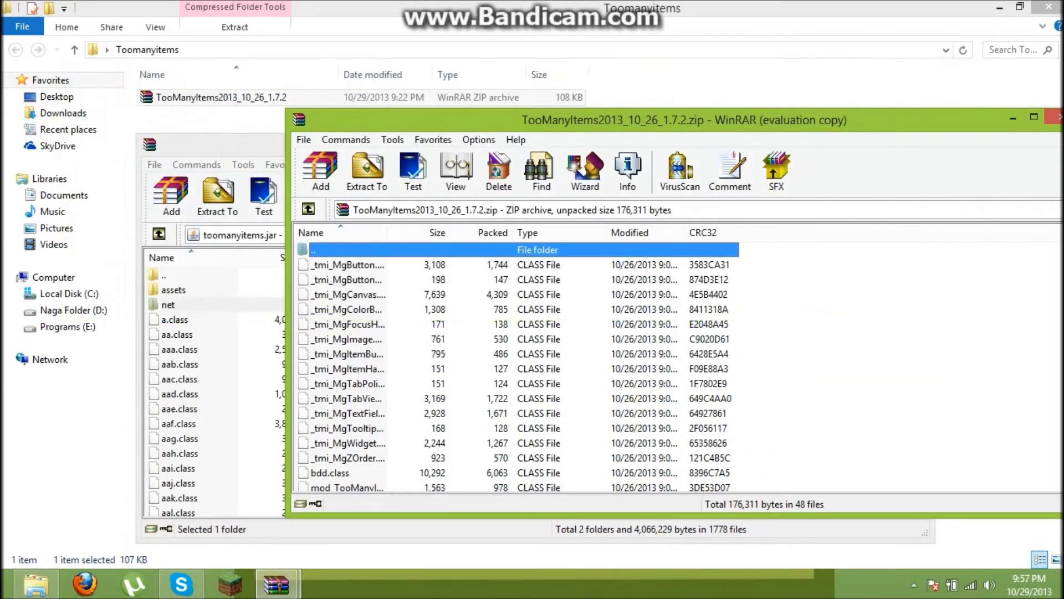
click(348, 383)
key(ctrl+a)
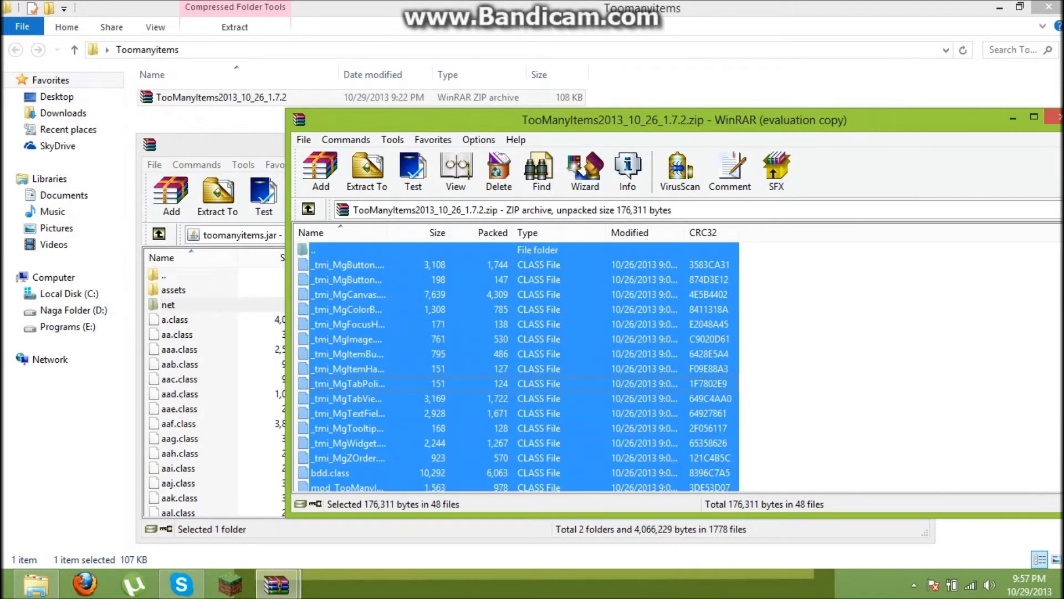
ctrl+click(348, 249)
drag(348, 384, 222, 384)
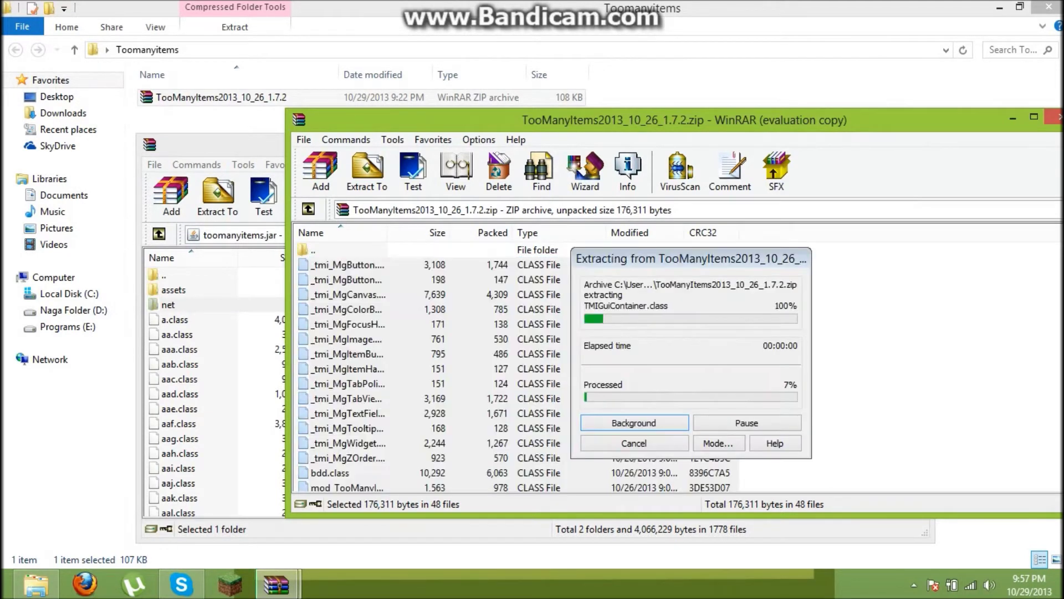
key(Return)
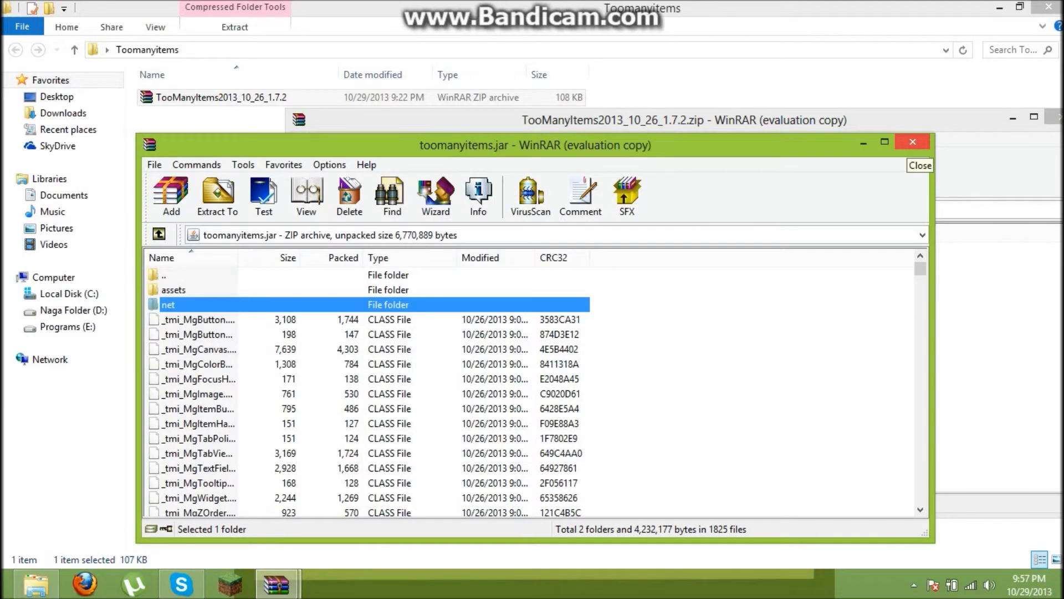
Close both WinRAR archive windows and start the Minecraft Launcher
click(912, 142)
key(alt+F4)
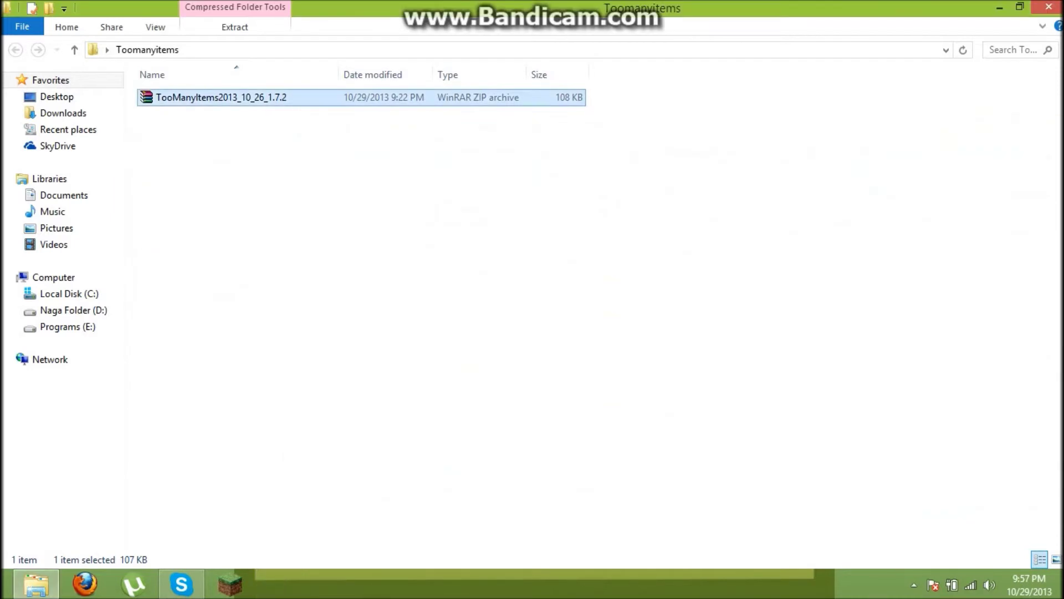
click(230, 584)
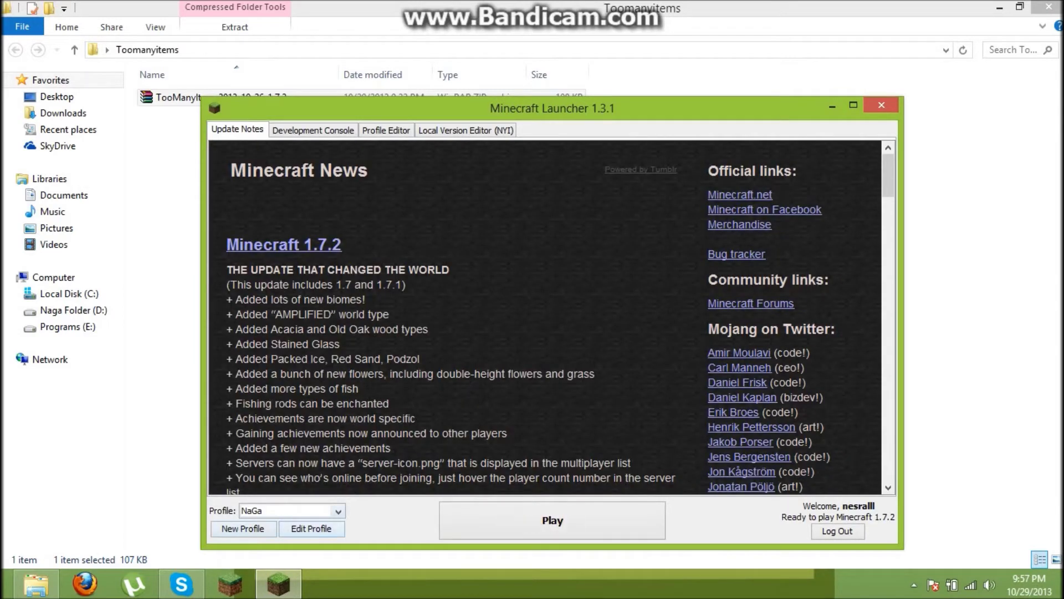
Create a new launcher profile named Toomanyitems that uses version release toomanyitems, and save it
click(243, 529)
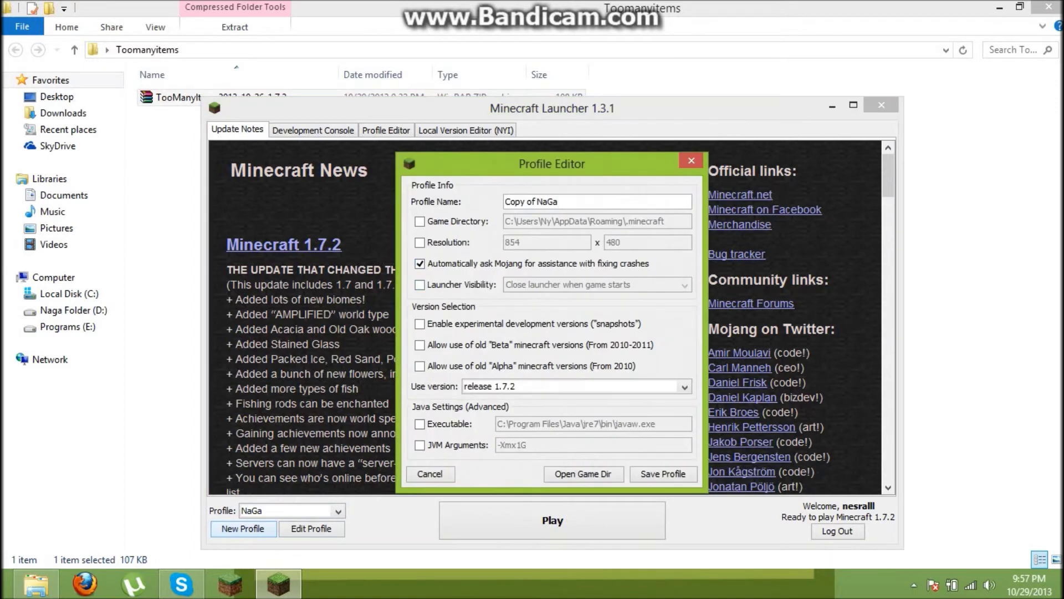
drag(558, 201, 505, 201)
text(T)
click(684, 386)
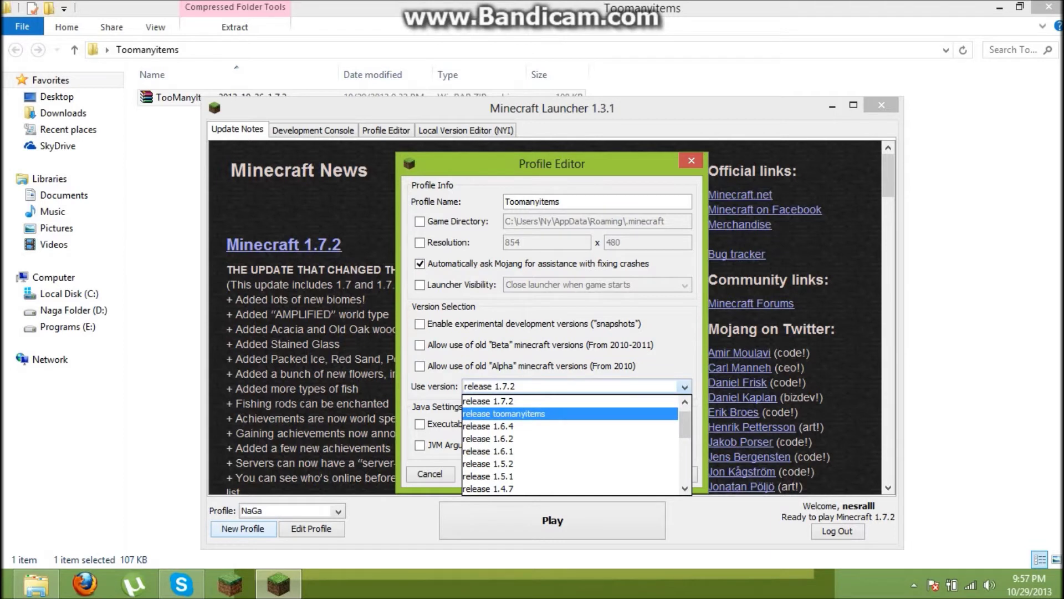
click(505, 413)
click(663, 473)
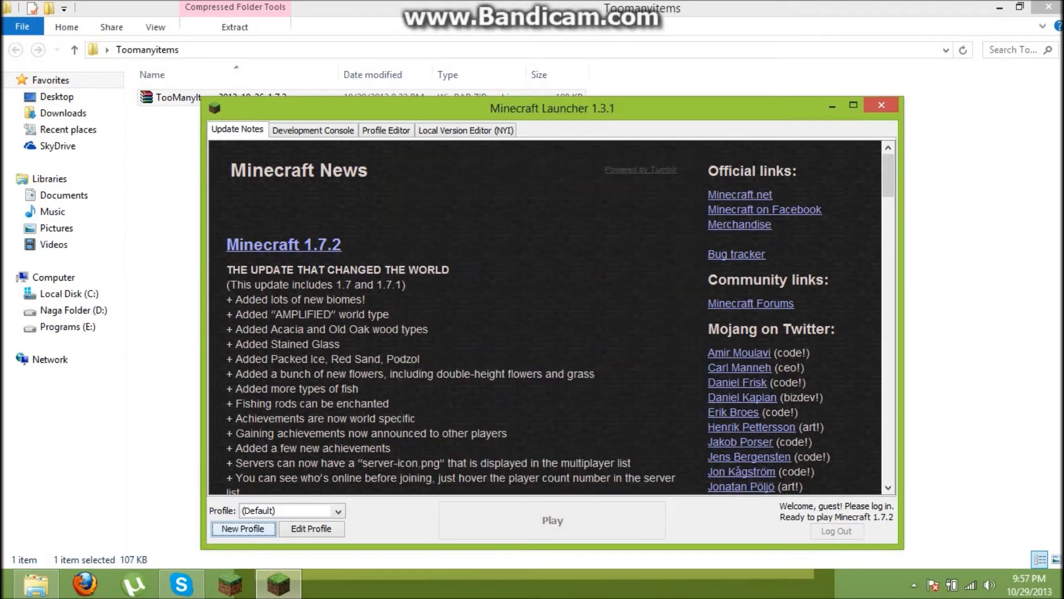
Select the Toomanyitems profile, start the game with it, and maximize the game window
click(338, 511)
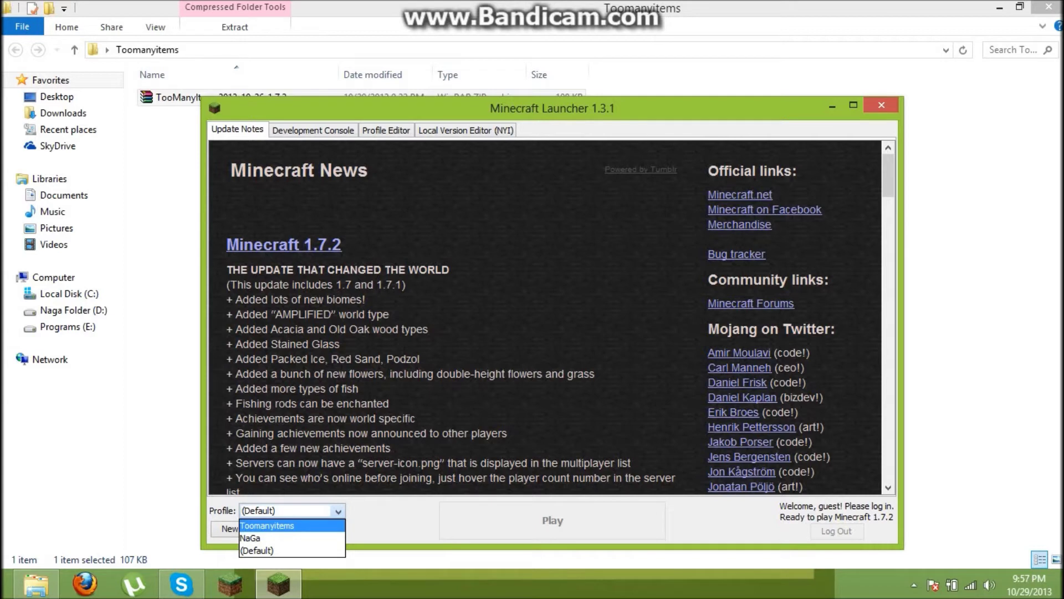
click(267, 525)
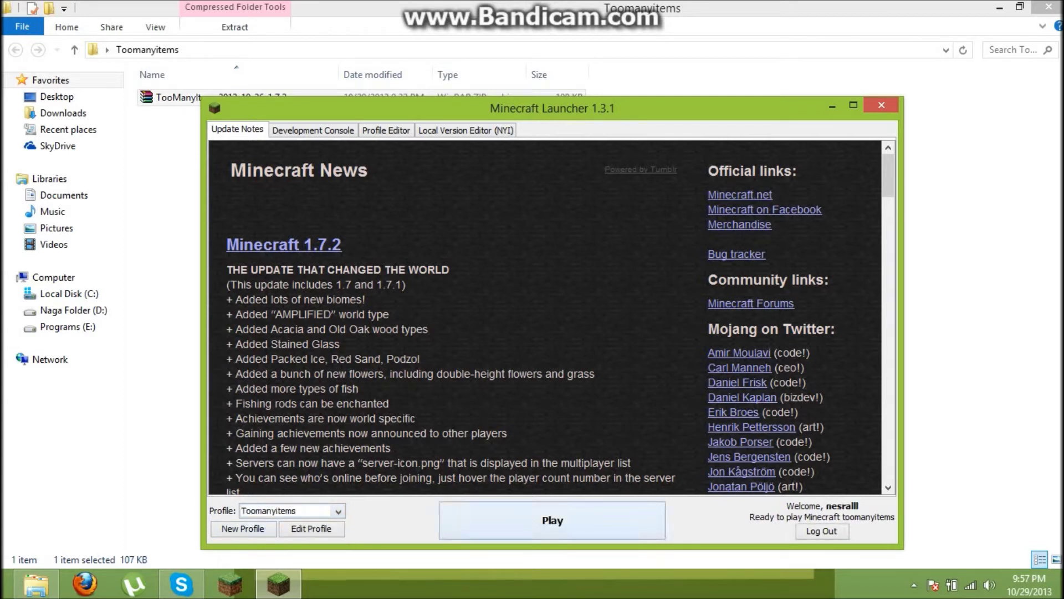
click(552, 520)
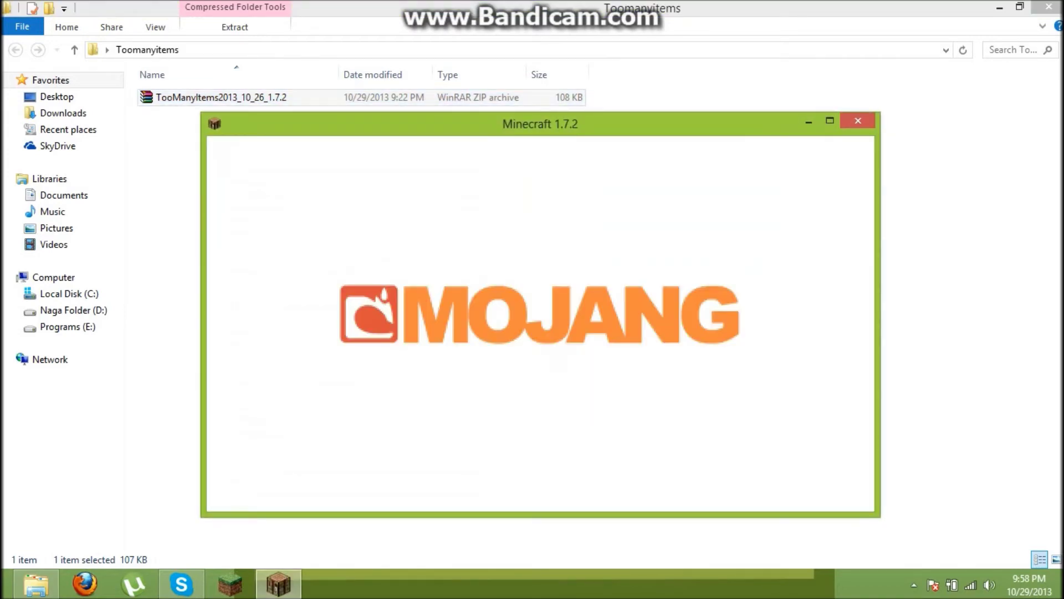
key(super+Up)
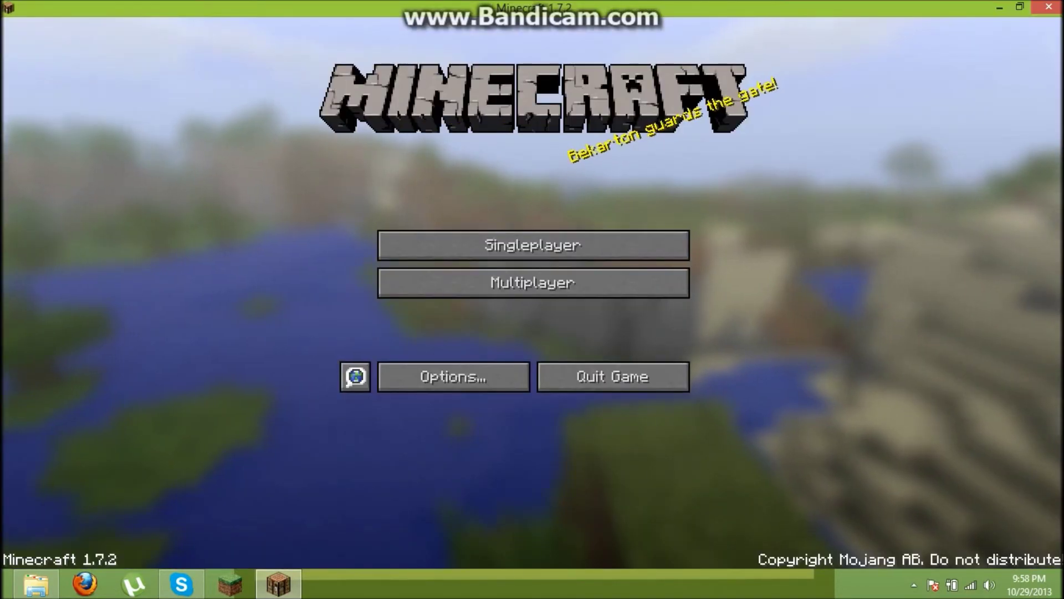
Load the singleplayer New World dated 10/22/13 and open the inventory with the TooManyItems overlay
click(533, 246)
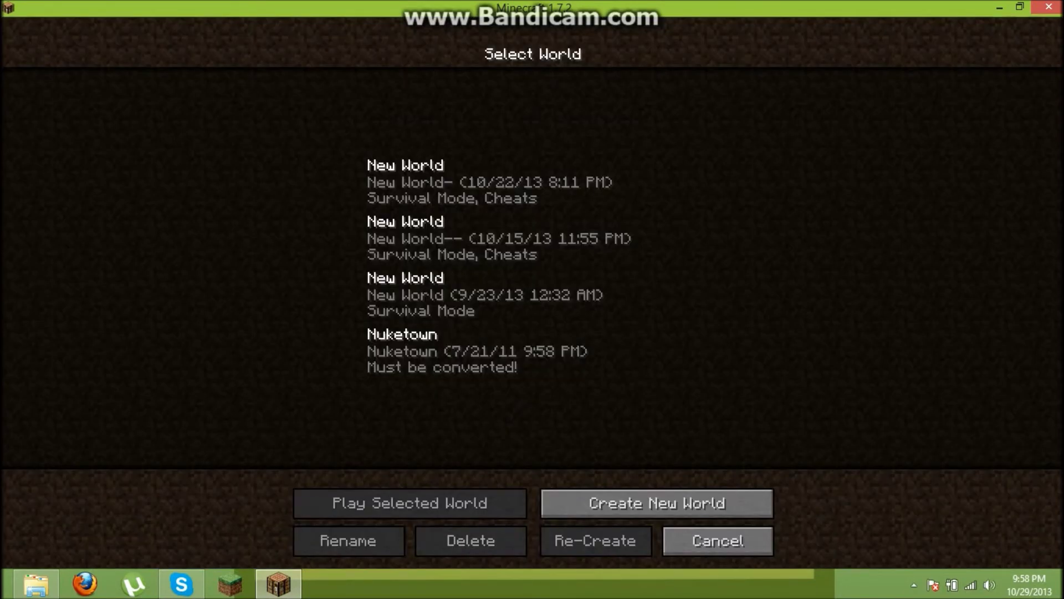
click(533, 183)
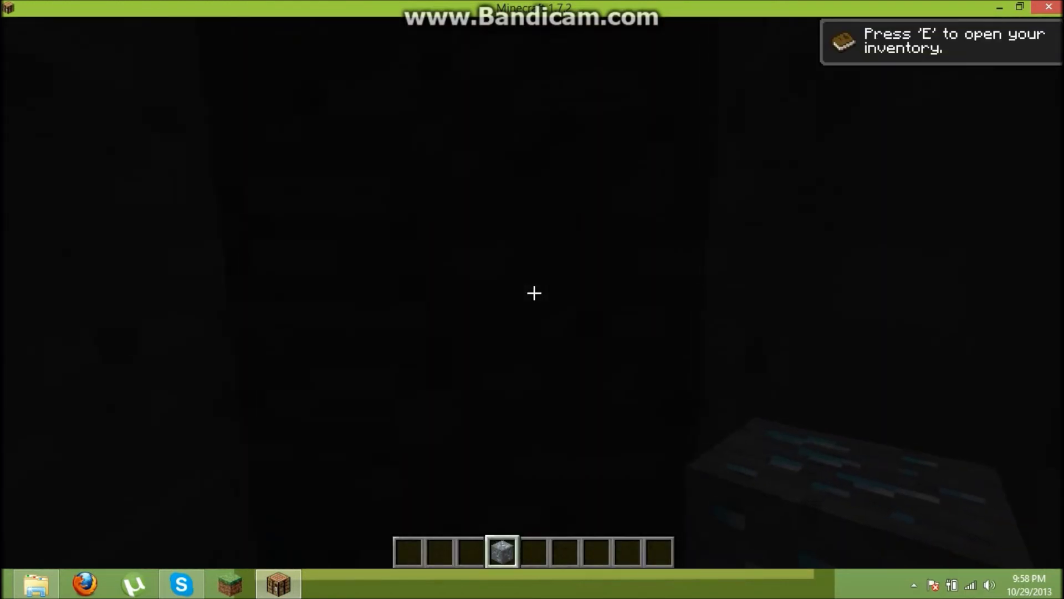
key(e)
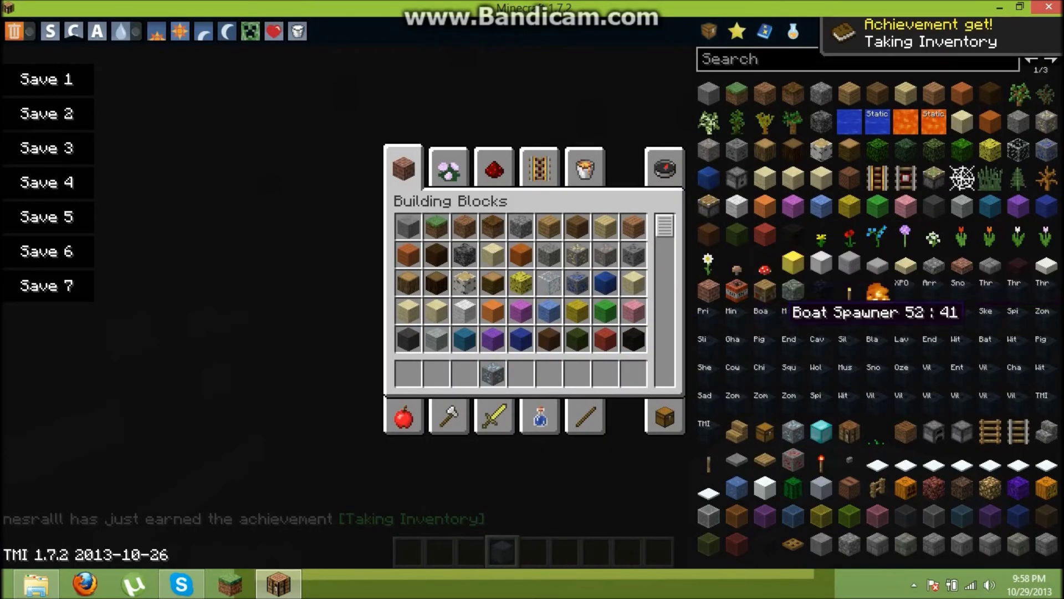
Fill the hotbar from the TooManyItems list with 16 diamond blocks, assorted blocks including magenta stained glass, and a Spider Jockey Spawner, and close the inventory
click(822, 430)
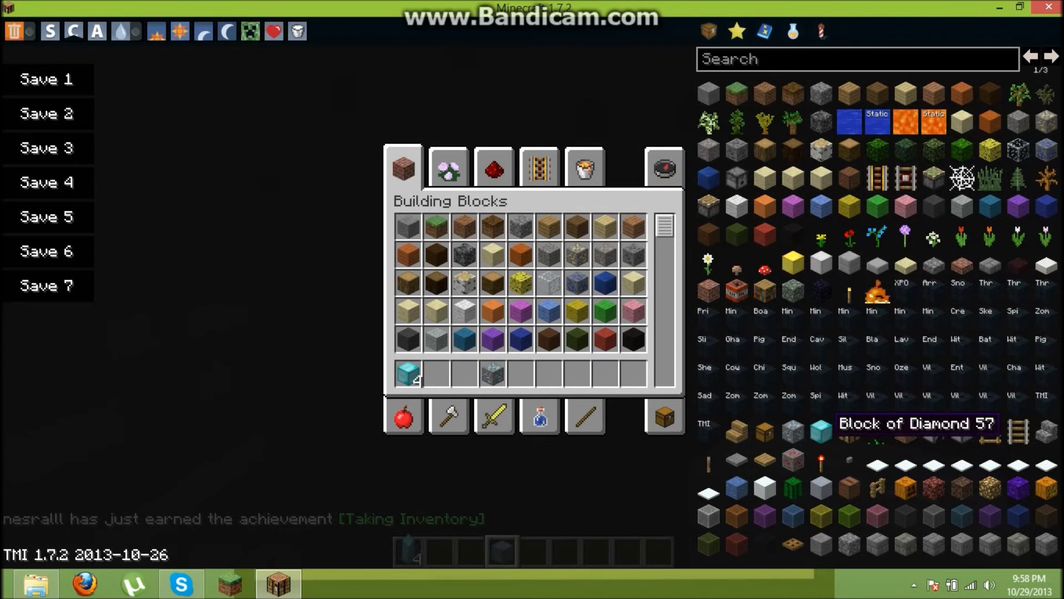
click(822, 436)
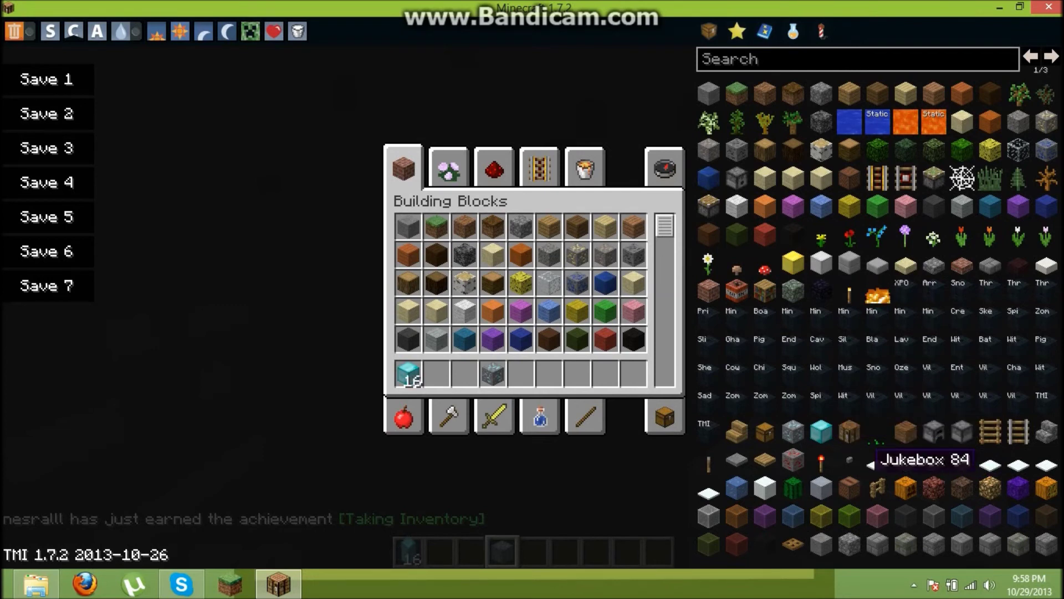
click(853, 482)
right_click(878, 536)
right_click(877, 535)
right_click(821, 524)
right_click(795, 536)
right_click(793, 521)
right_click(766, 513)
right_click(793, 436)
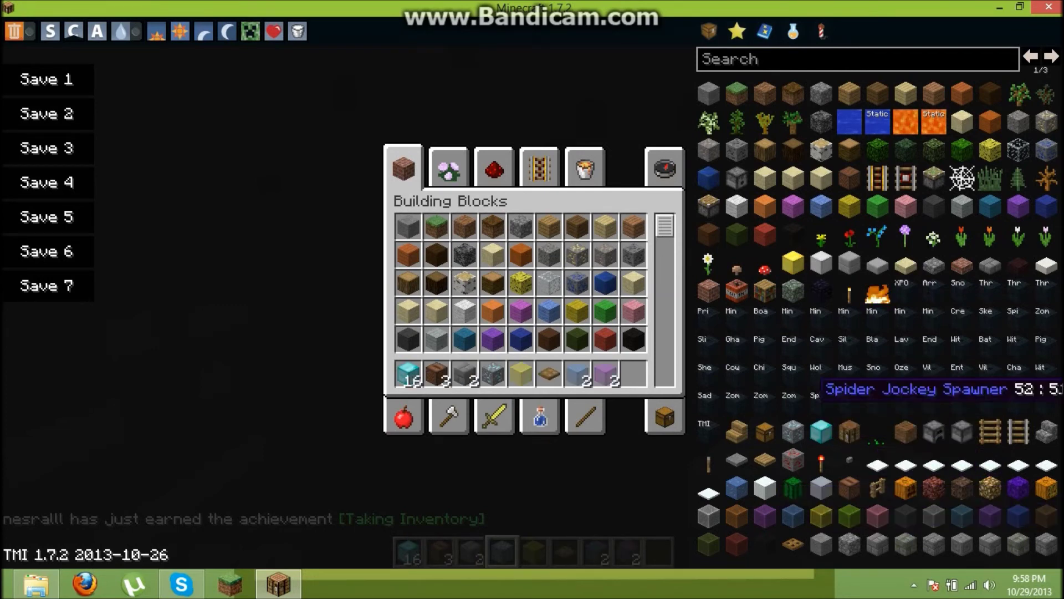
right_click(811, 405)
key(Escape)
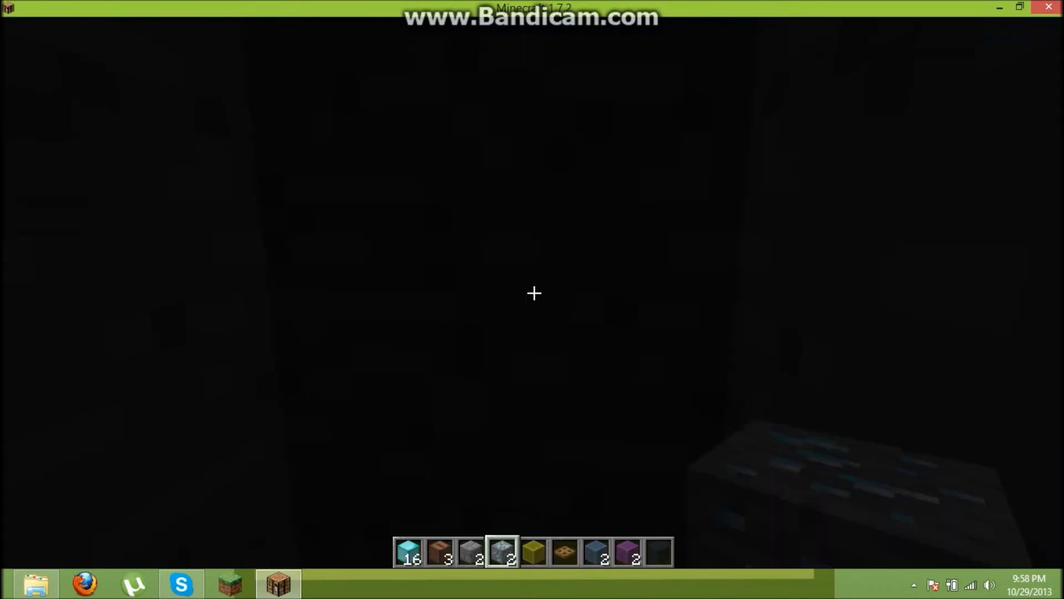
Reopen the inventory, check the added items on the survival inventory page, and close it
key(e)
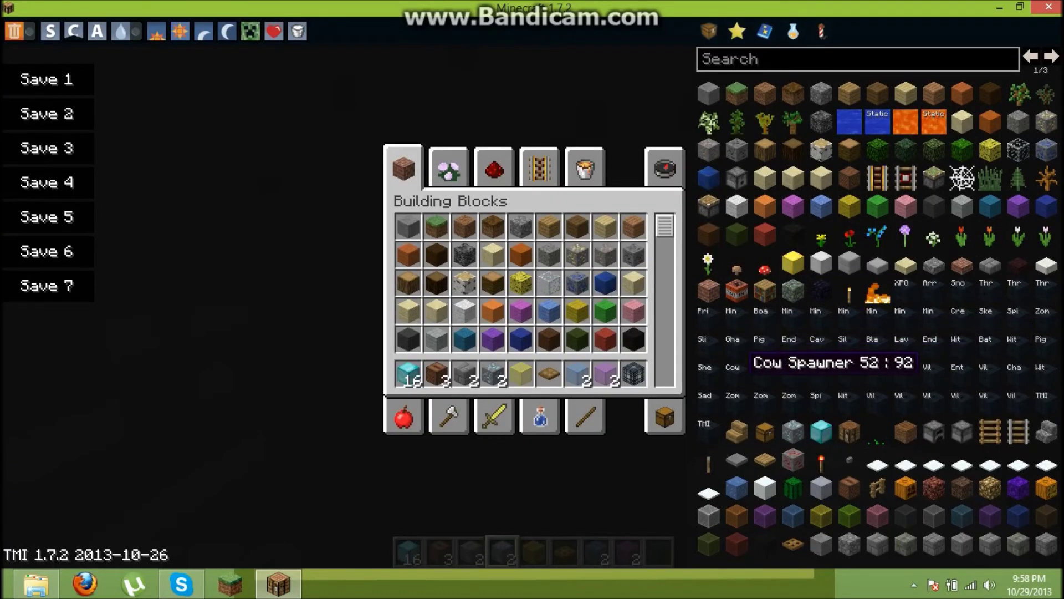
click(665, 417)
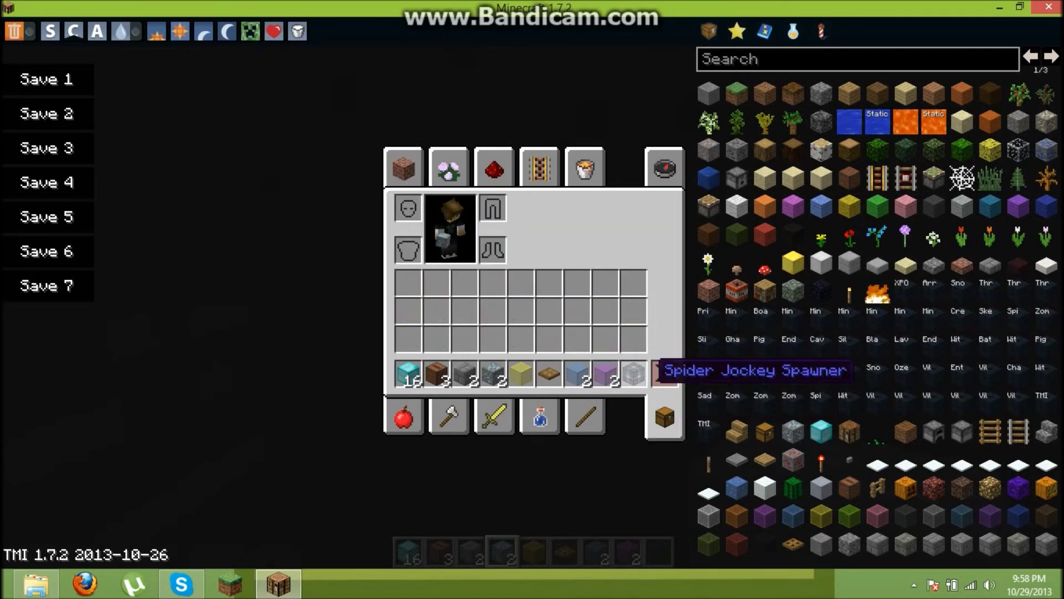
key(Escape)
Hold the spawner and leave the dark shaft, travelling over the snowy forest to land beside the frozen lake
scroll(534, 293, down, 5)
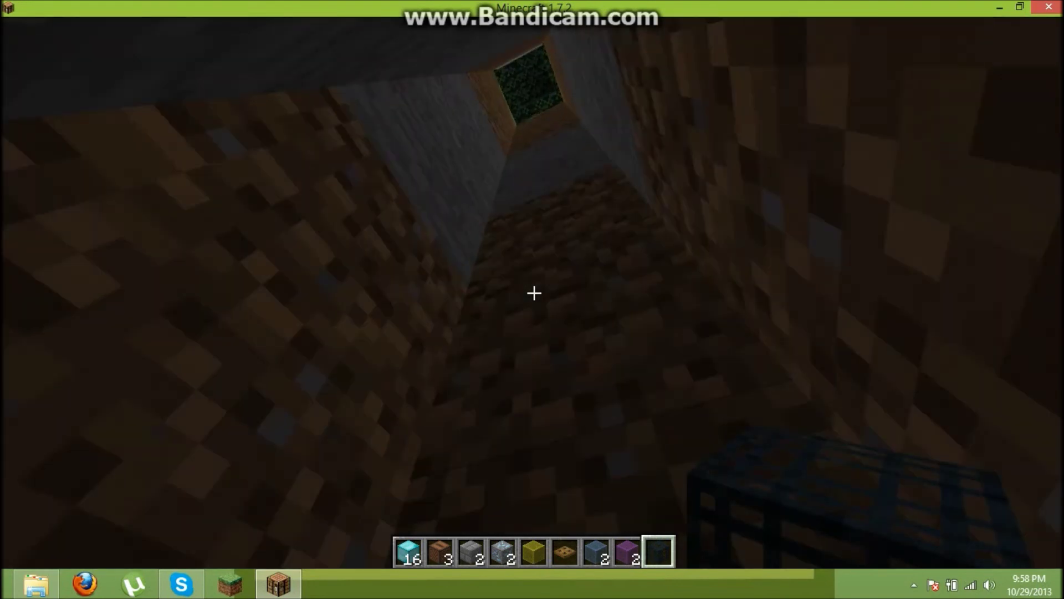
key(space)
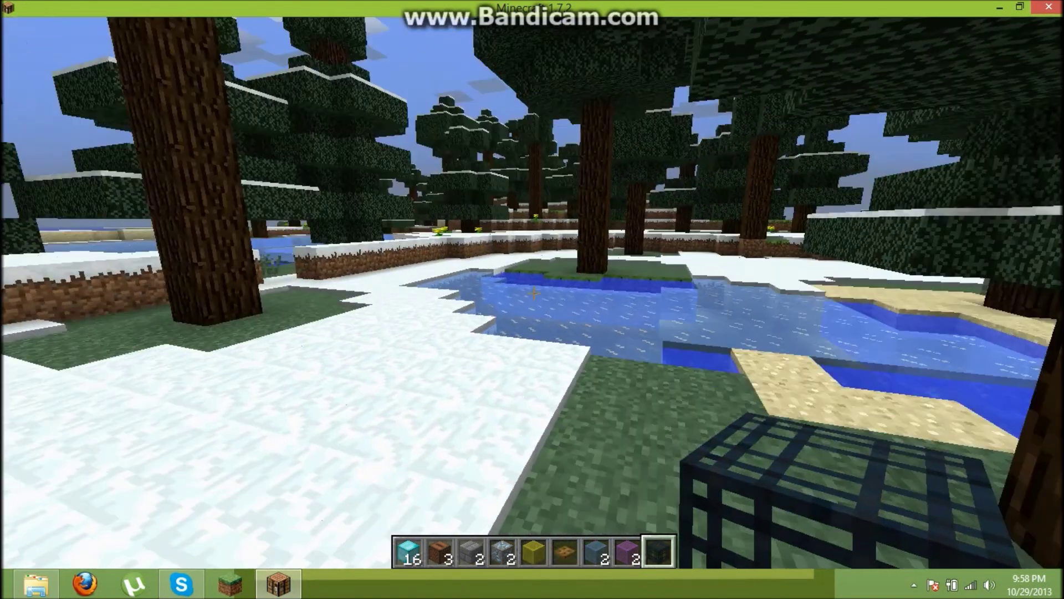
key(w)
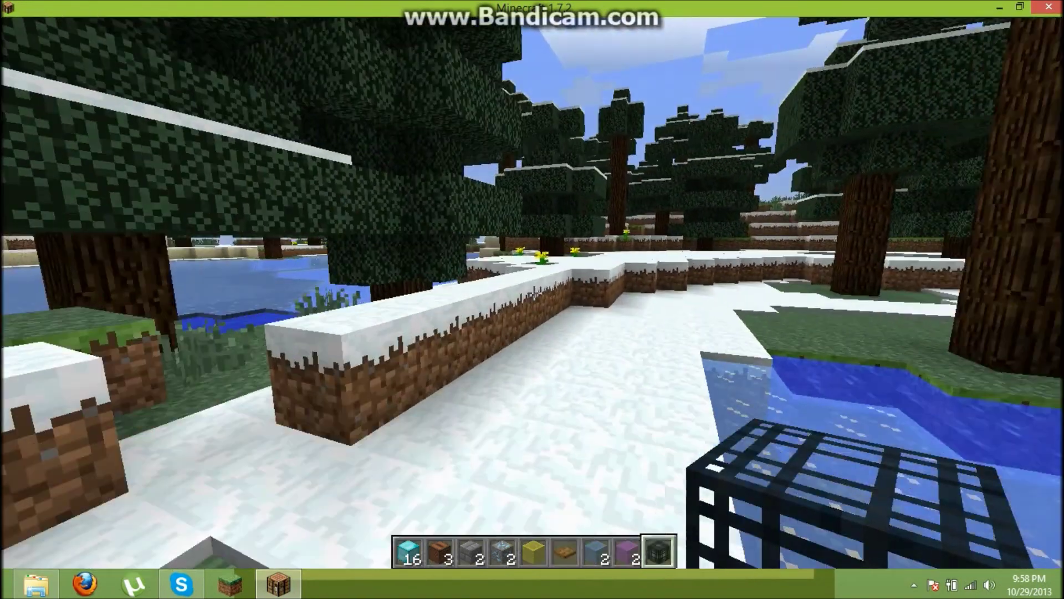
key(w)
key(space)
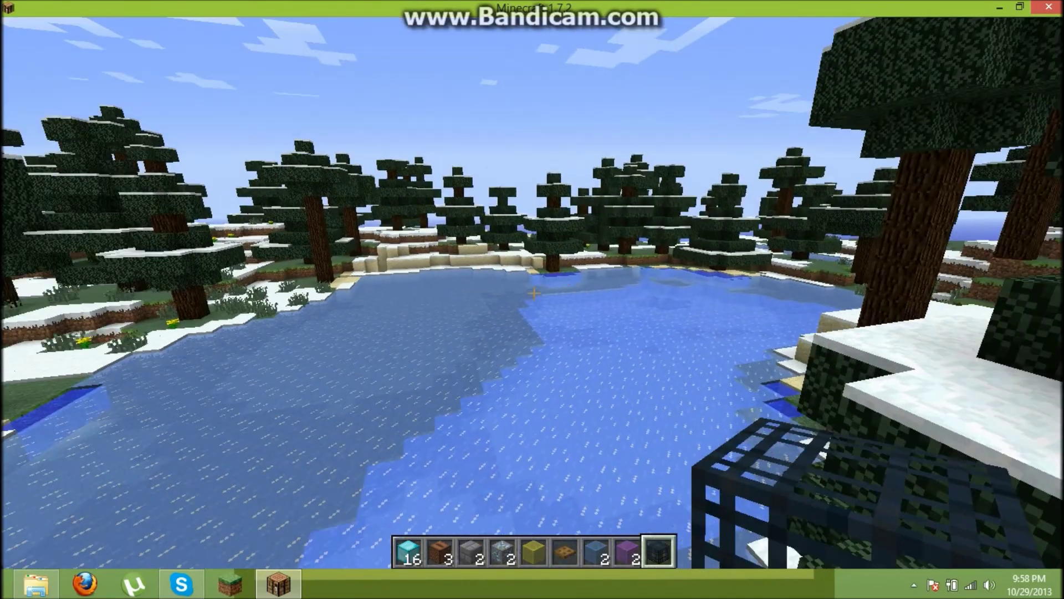
key(shift)
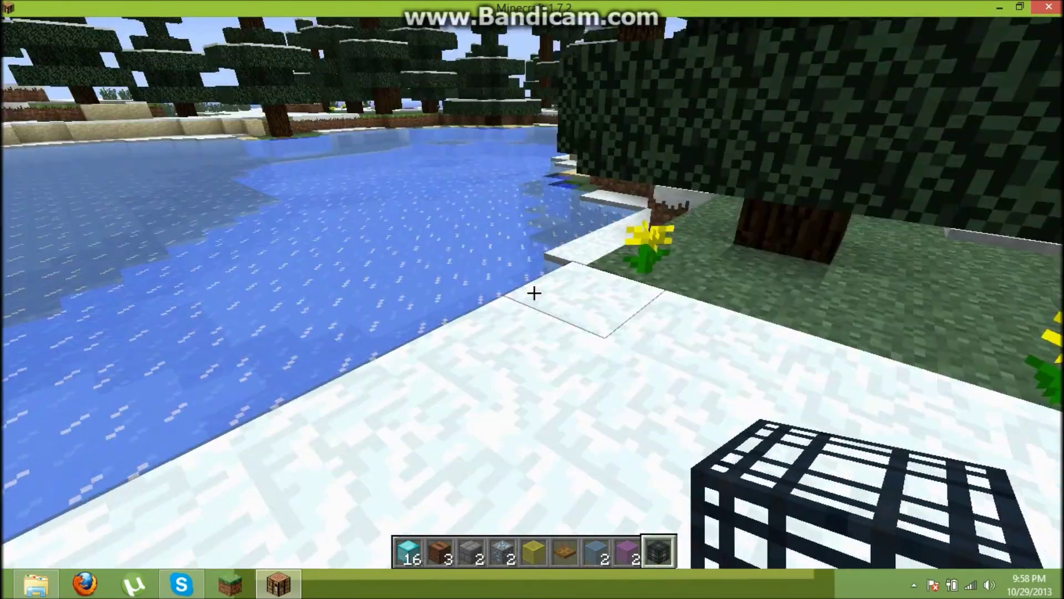
Cycle through the third-person camera views back to first person and place a row of magenta stained glass blocks along the lakeshore
key(F5)
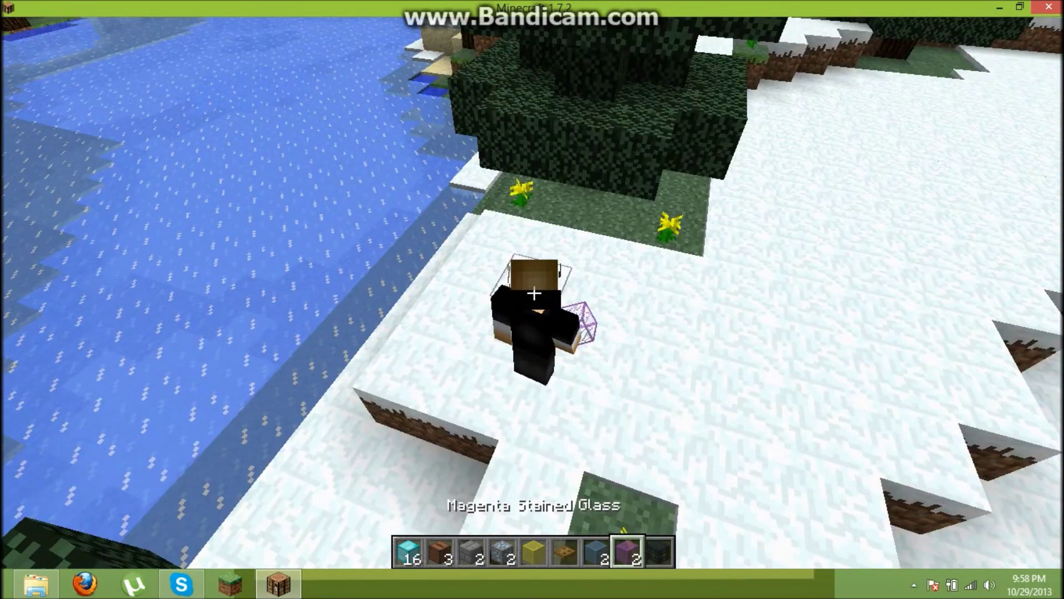
key(F5)
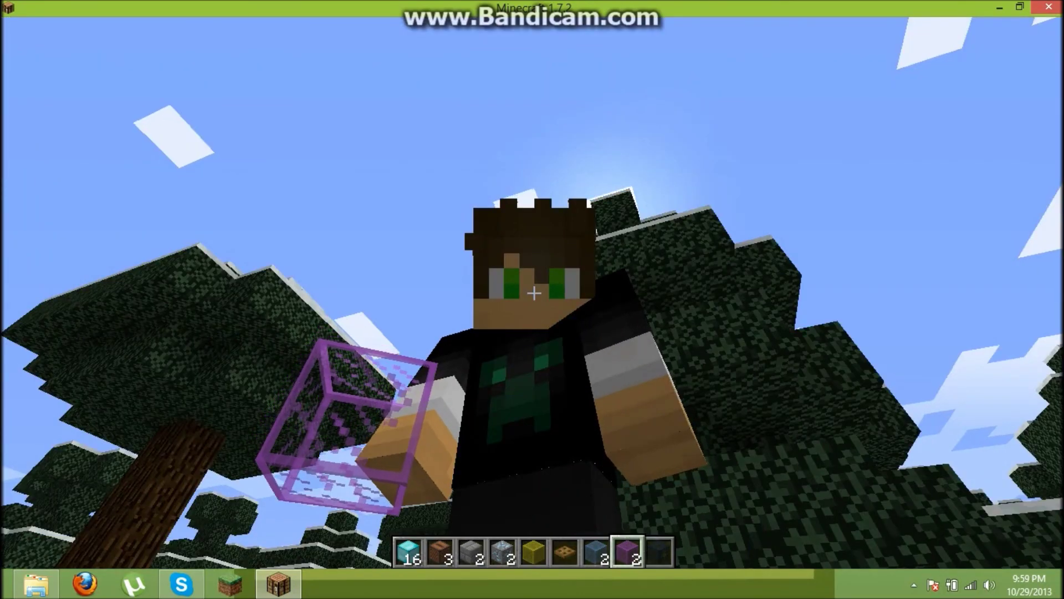
key(F5)
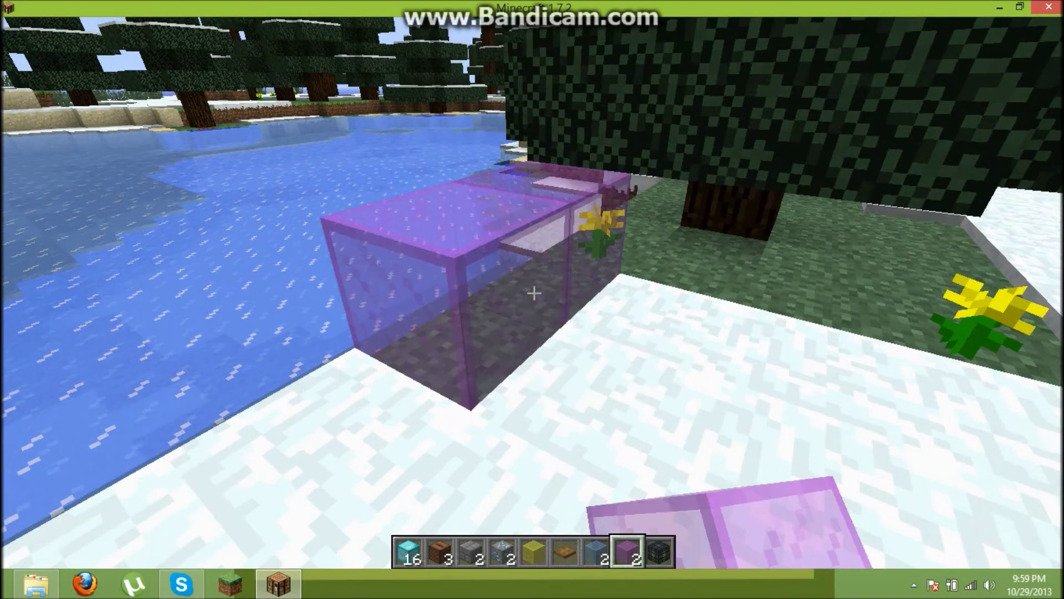
right_click(535, 294)
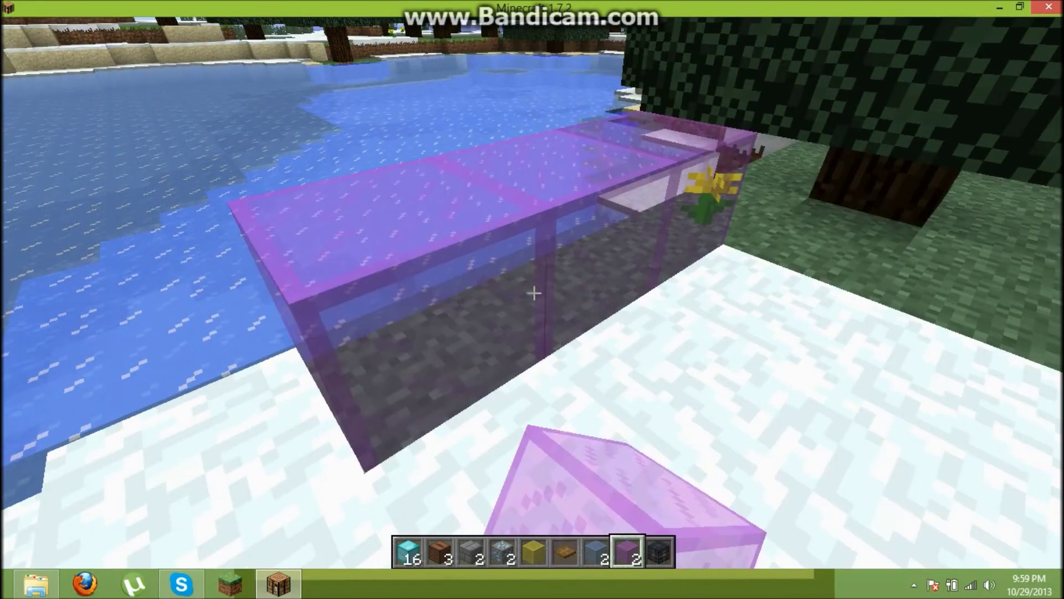
right_click(534, 293)
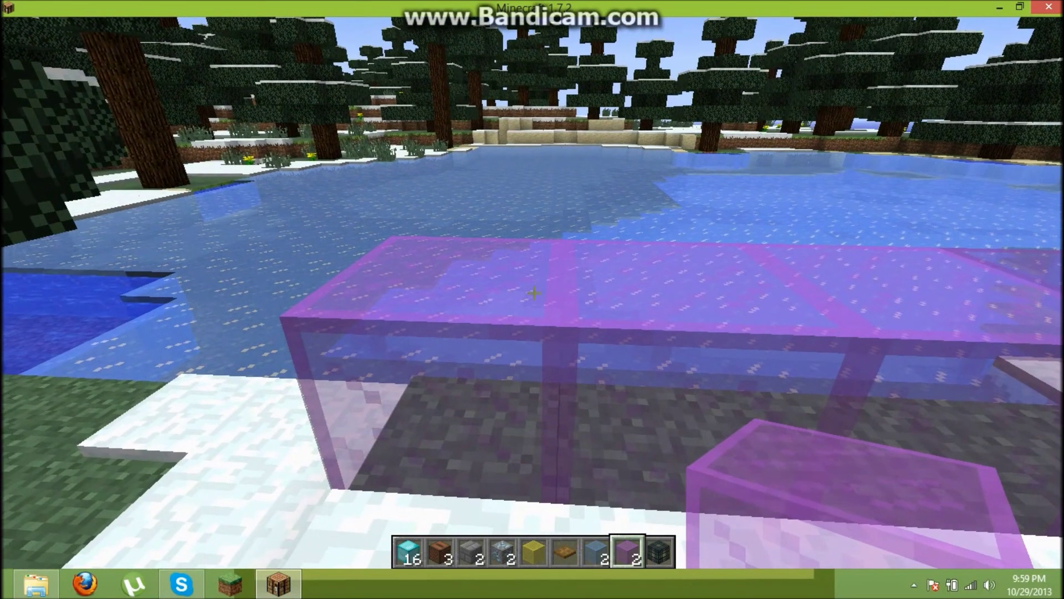